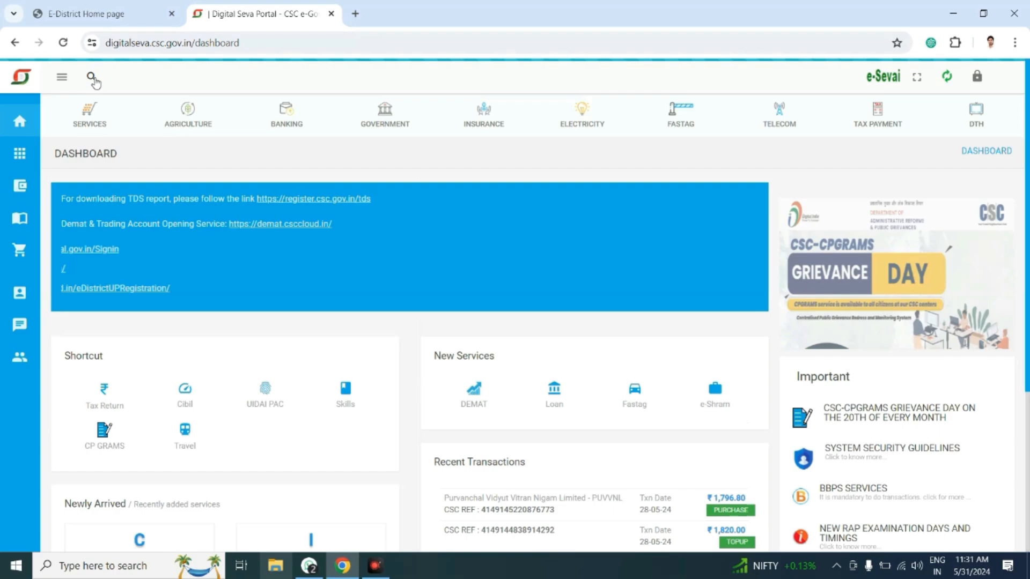
Step: Search the portal for 'pan cvard', then open the Services list to launch UTIITSL PAN
click(93, 79)
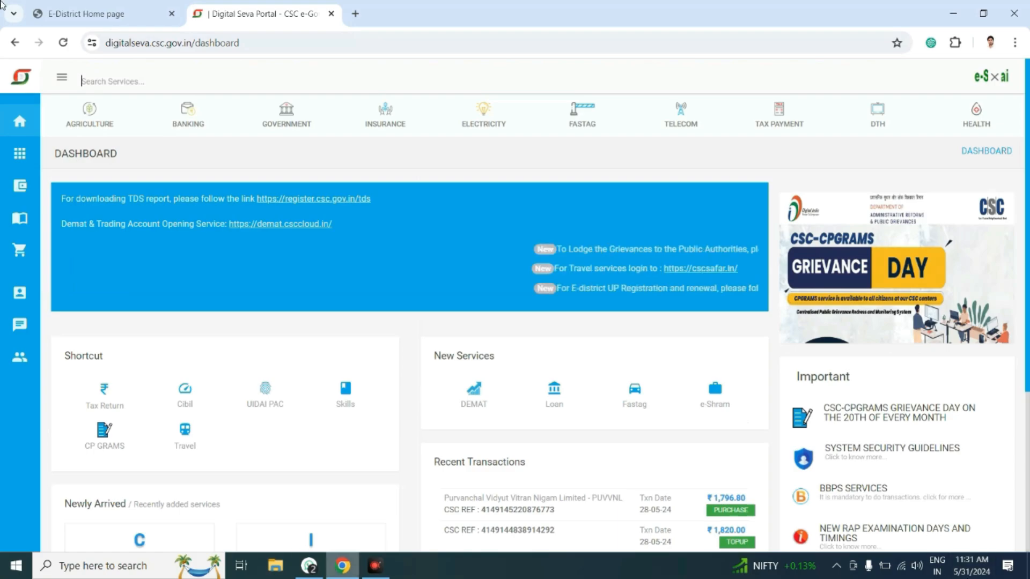
text(pan cvard)
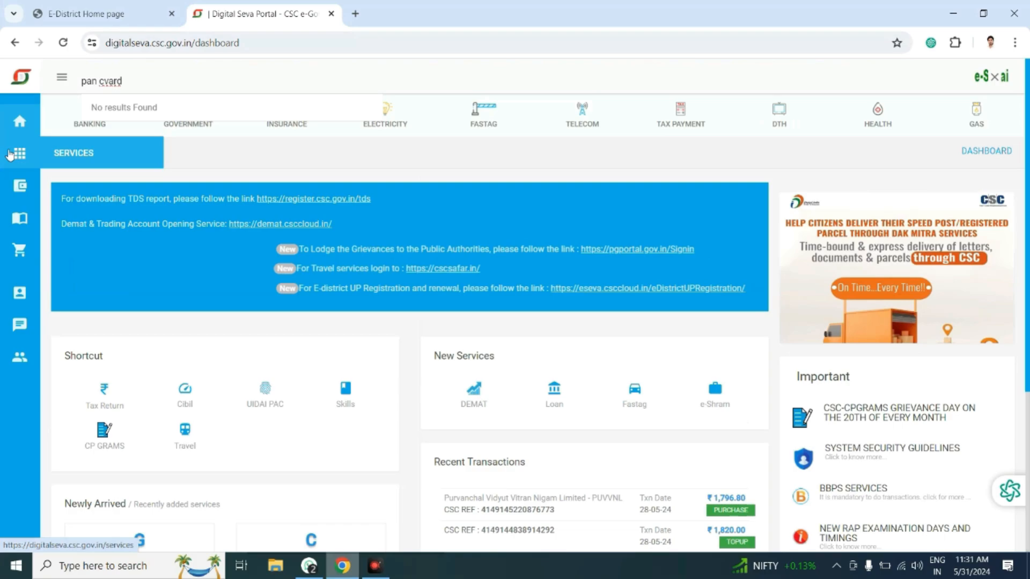
click(9, 155)
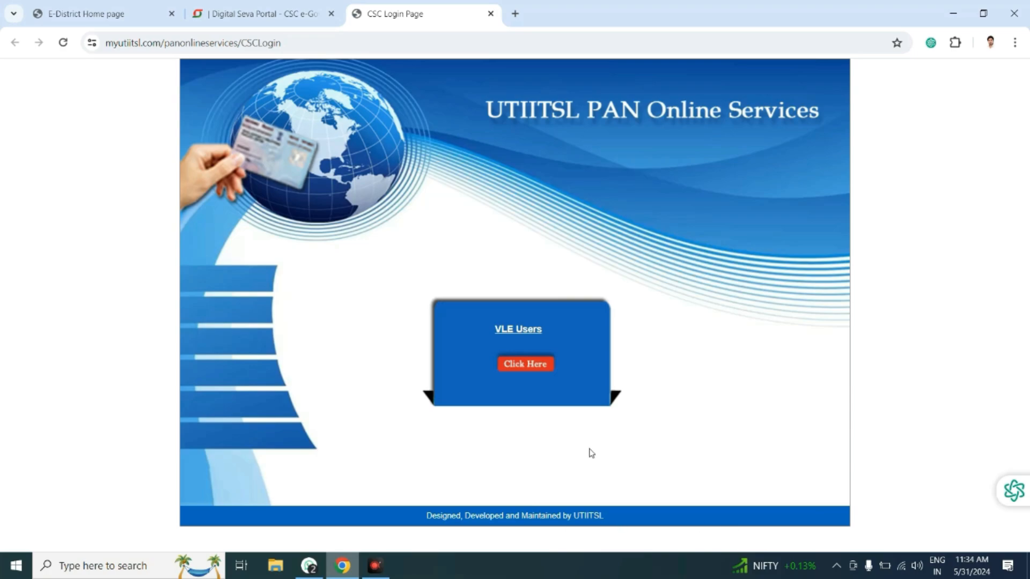
Step: Log in through the VLE Users link, dismissing the OTP notice and submitting the OTP
click(527, 364)
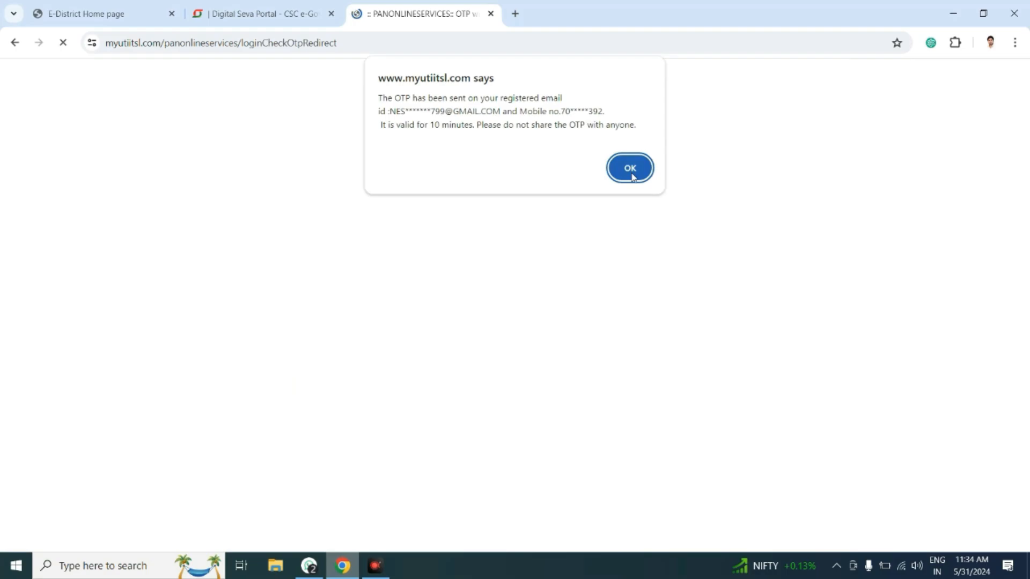
click(631, 170)
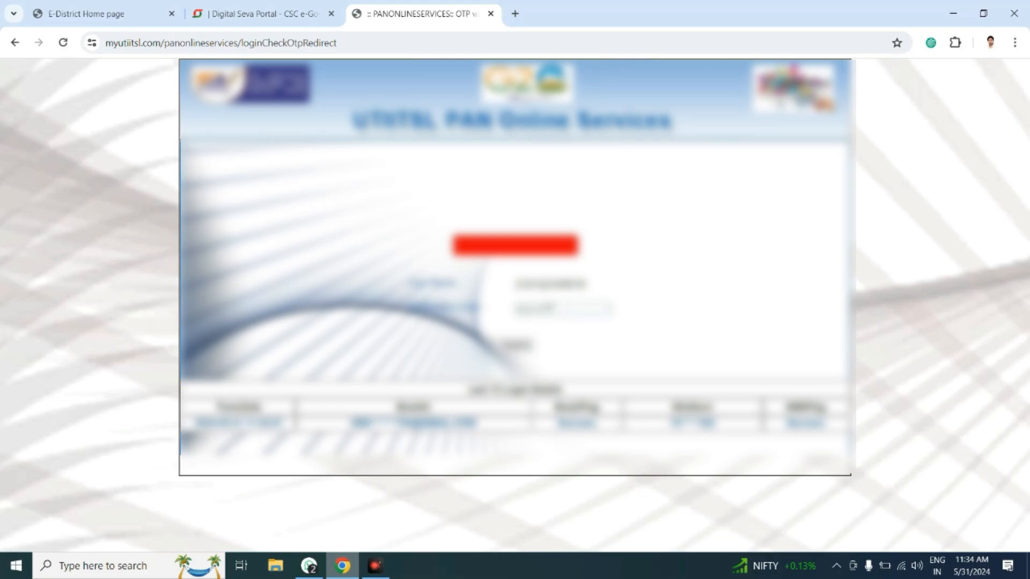
click(553, 308)
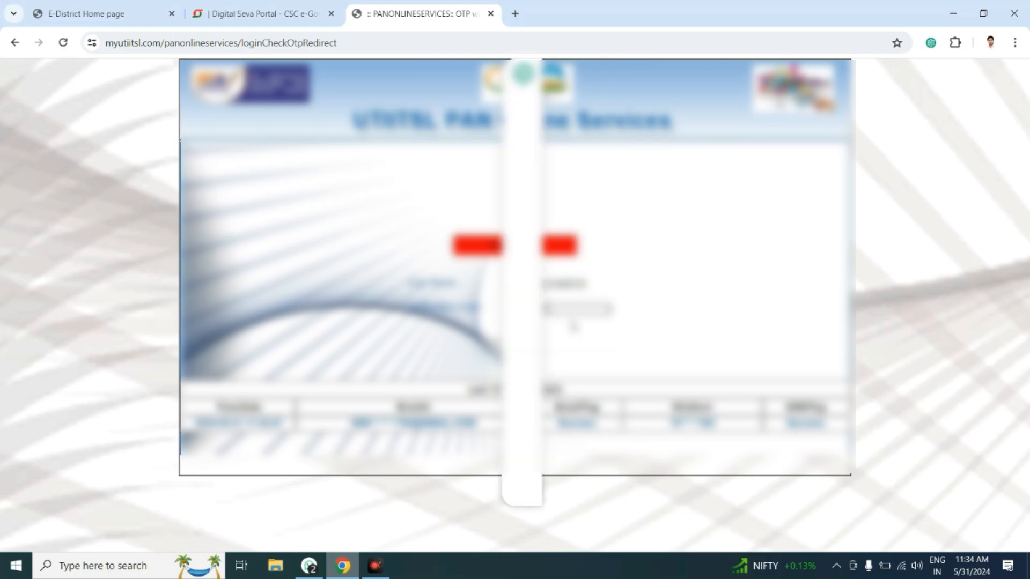
click(656, 333)
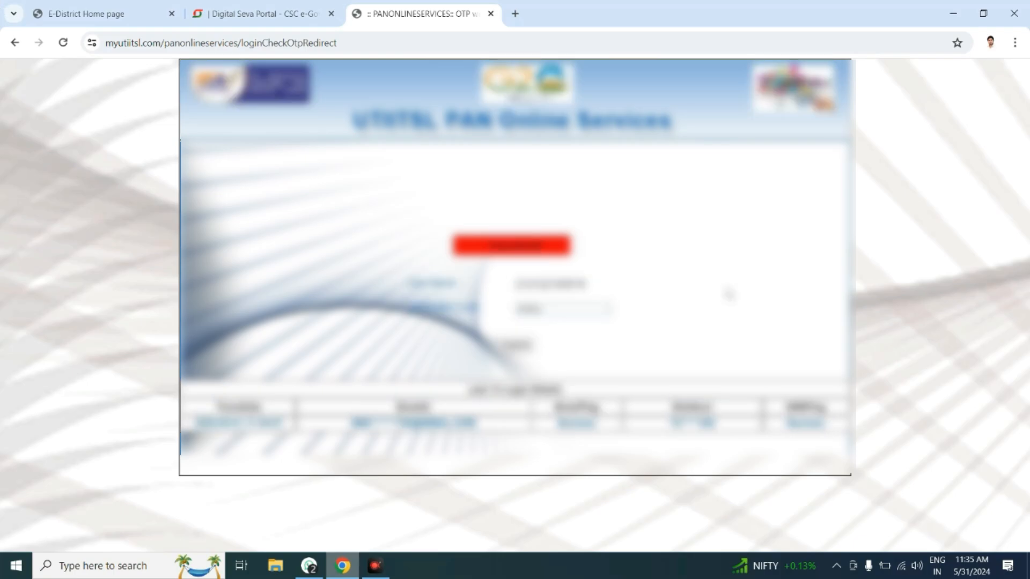
click(512, 345)
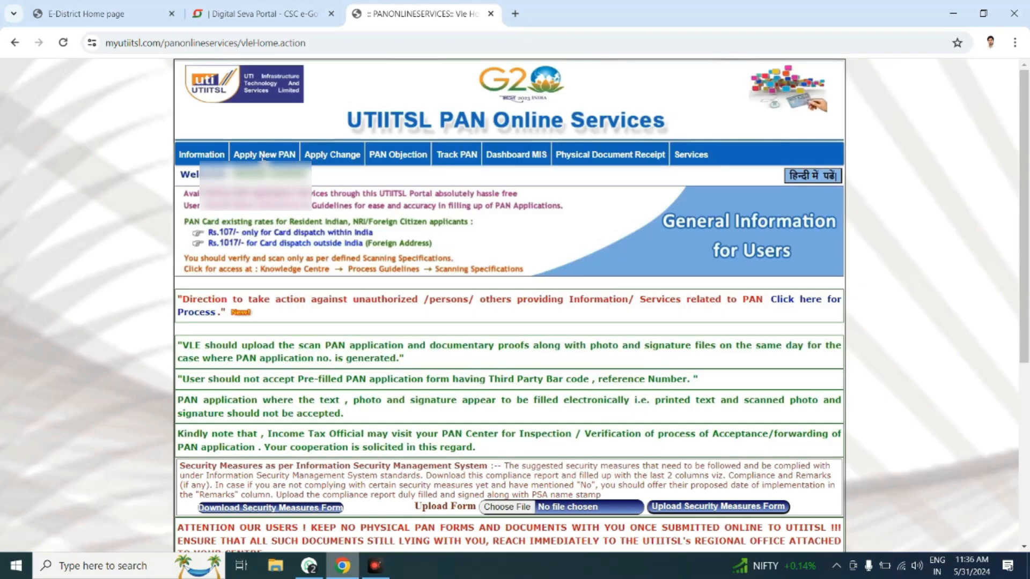
Step: Choose Request for Changes/Correction in PAN Data (CSF) from the Apply Change menu
click(328, 156)
click(340, 156)
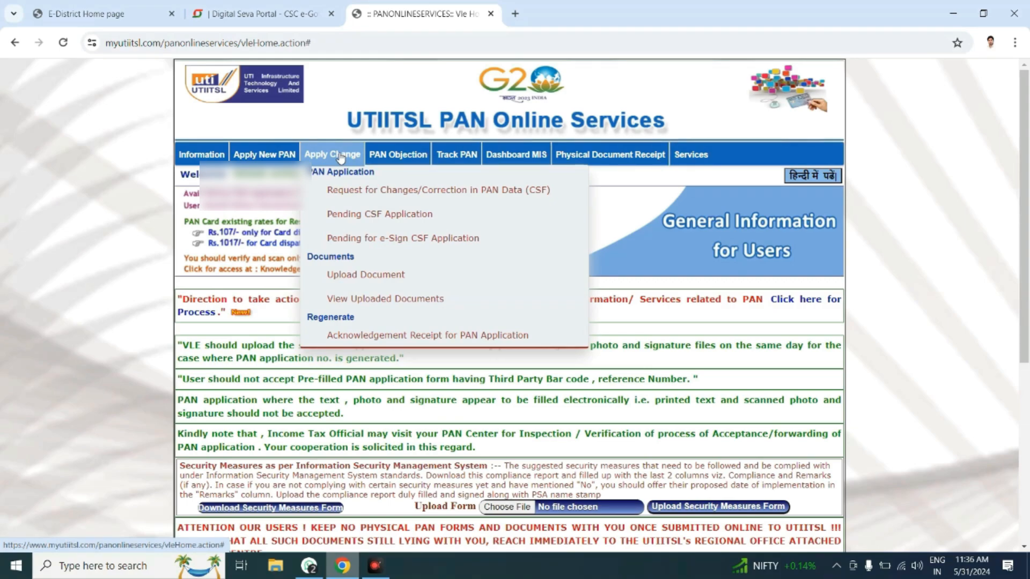
click(343, 194)
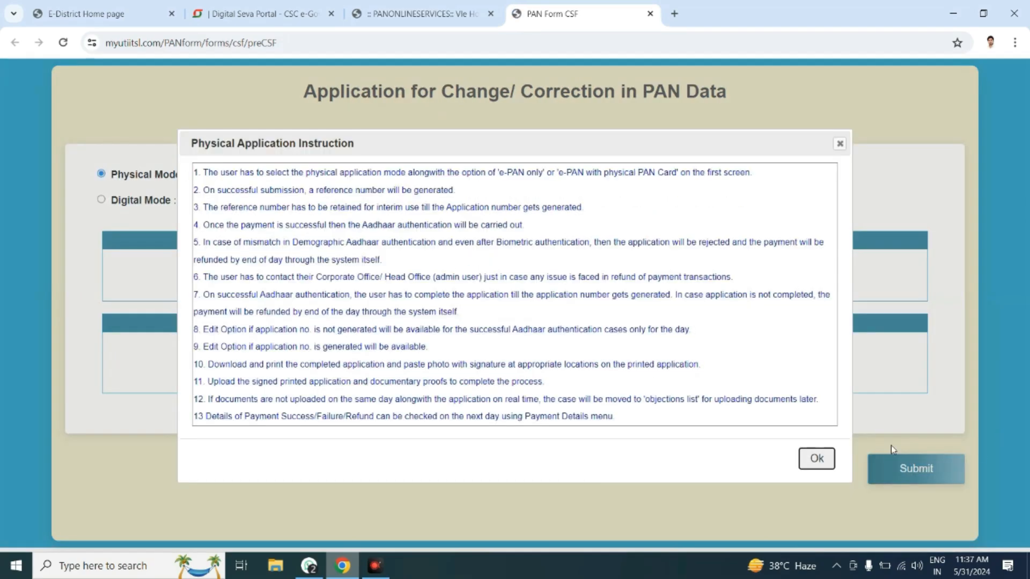
Step: Dismiss the instructions, type the applicant's PAN and confirm it in the Re-Enter PAN dialog
click(814, 460)
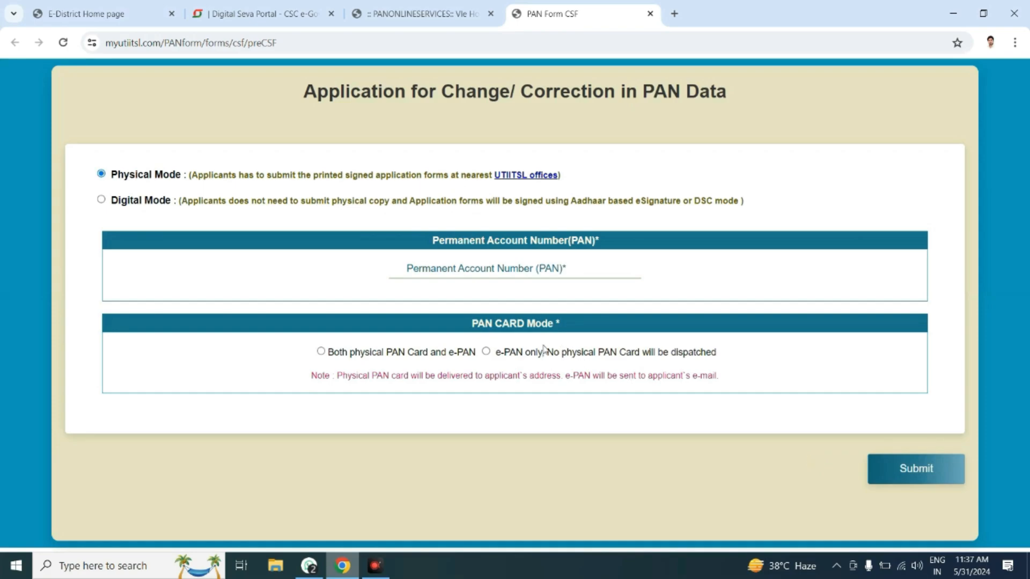
click(457, 266)
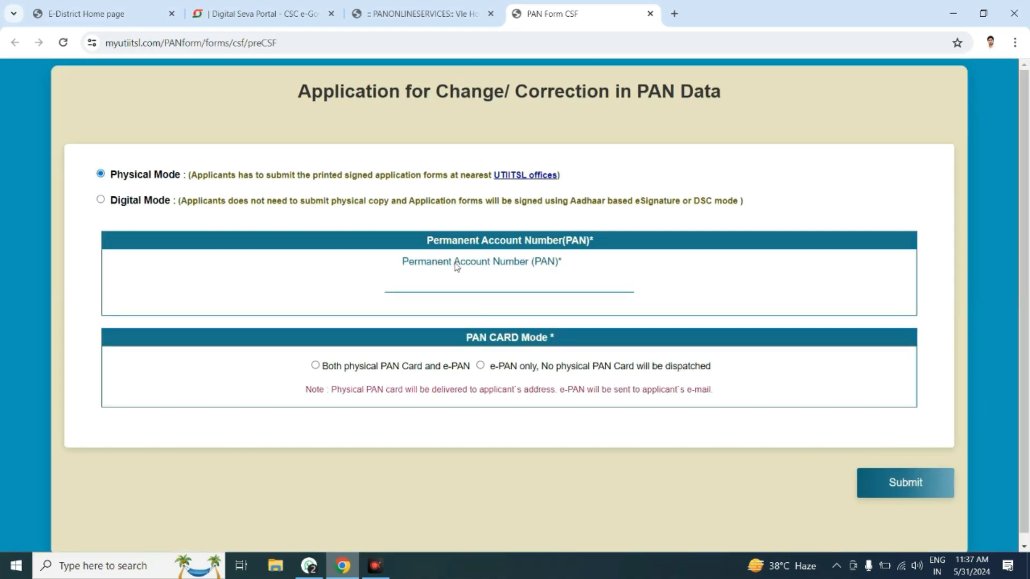
text(C)
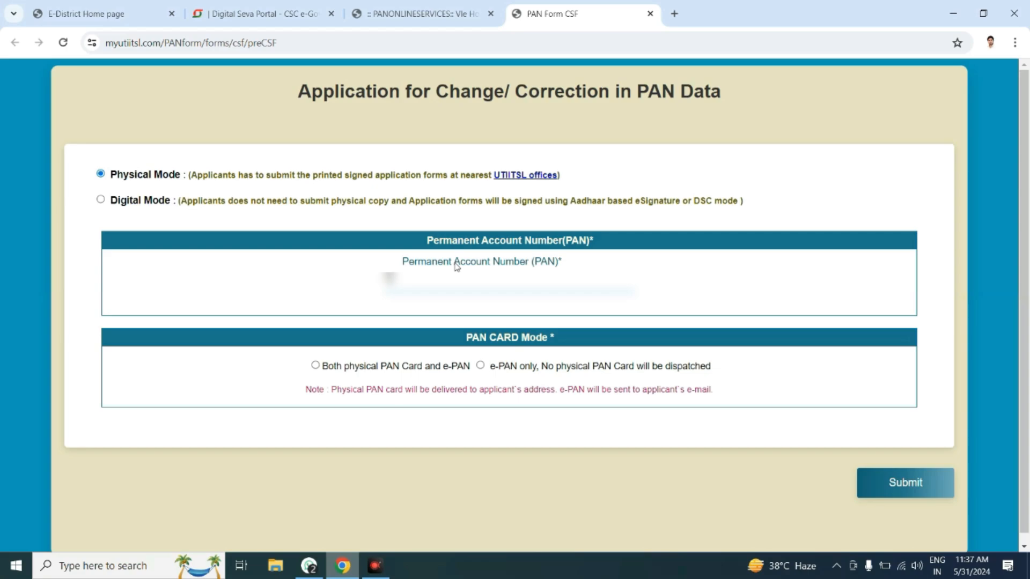
text(*********)
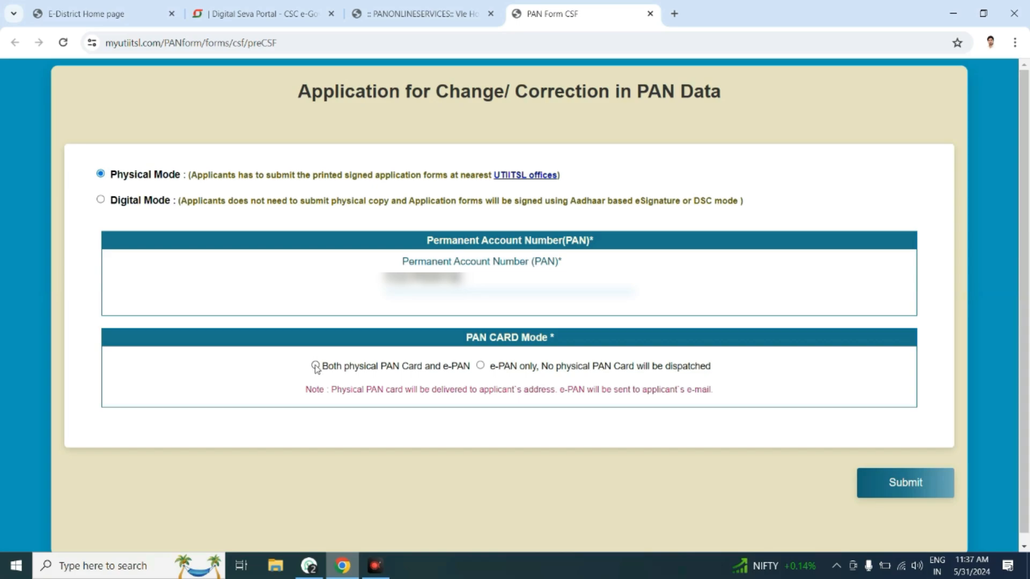
click(315, 366)
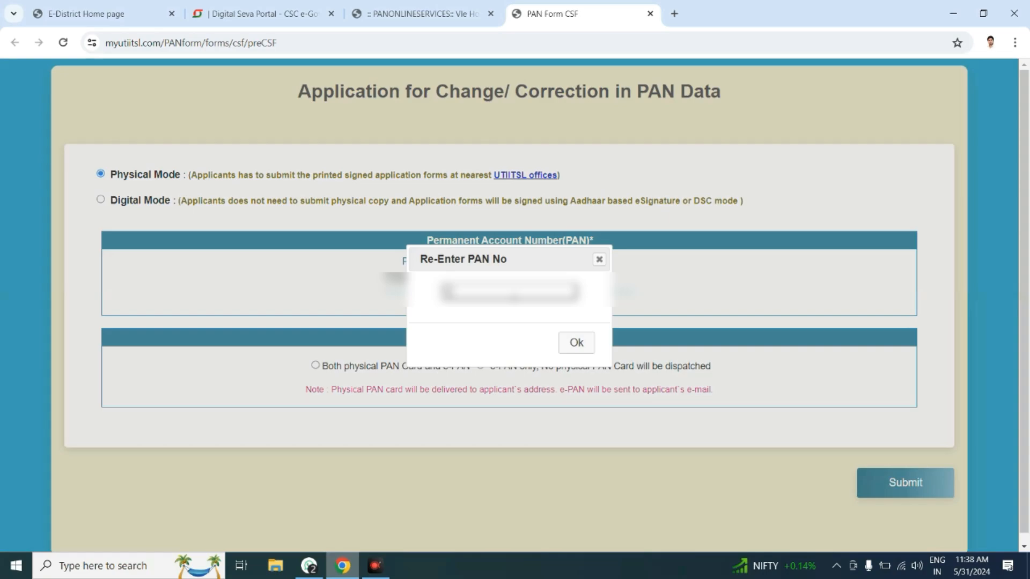
text(??)
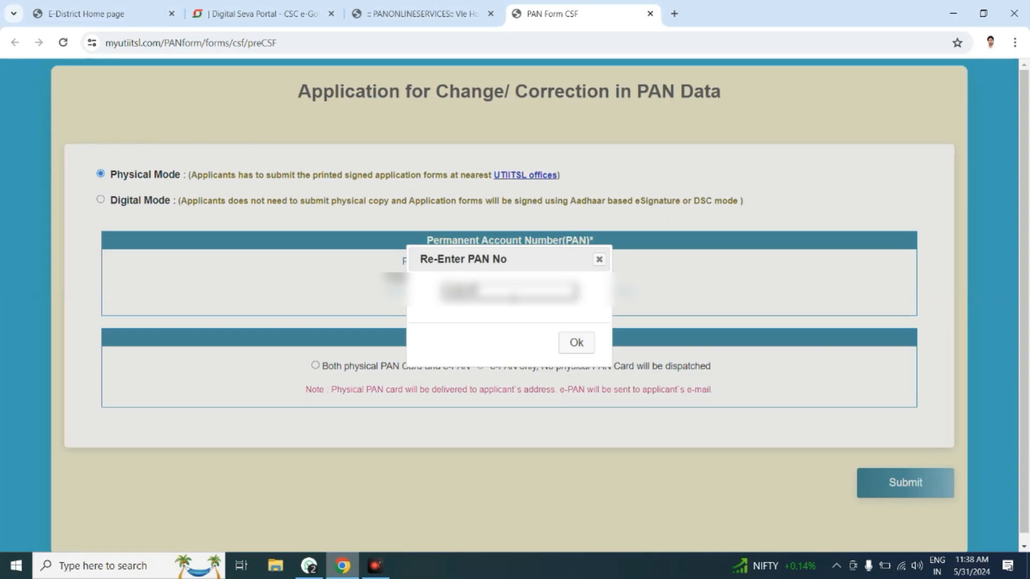
text(?????)
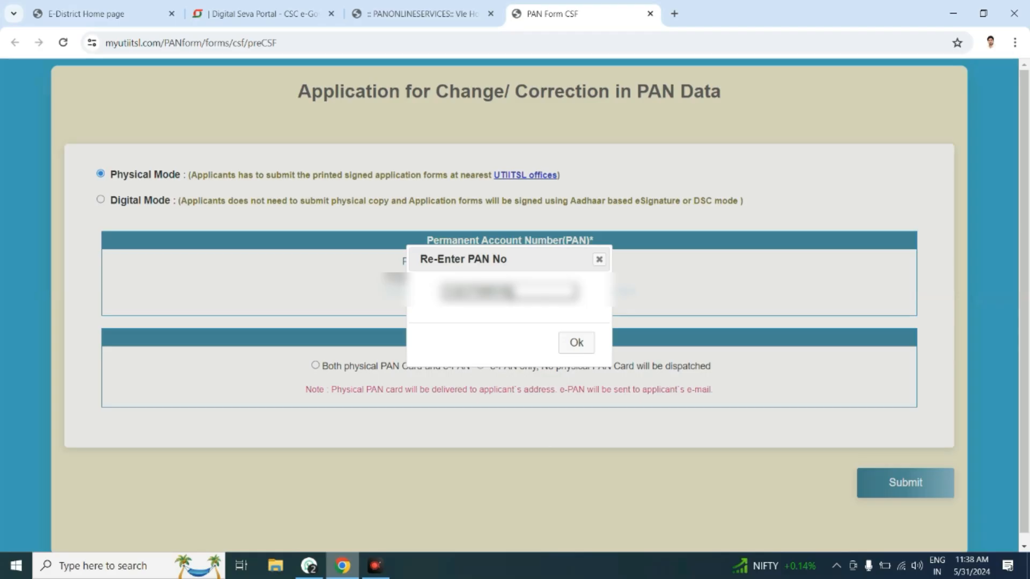
click(576, 344)
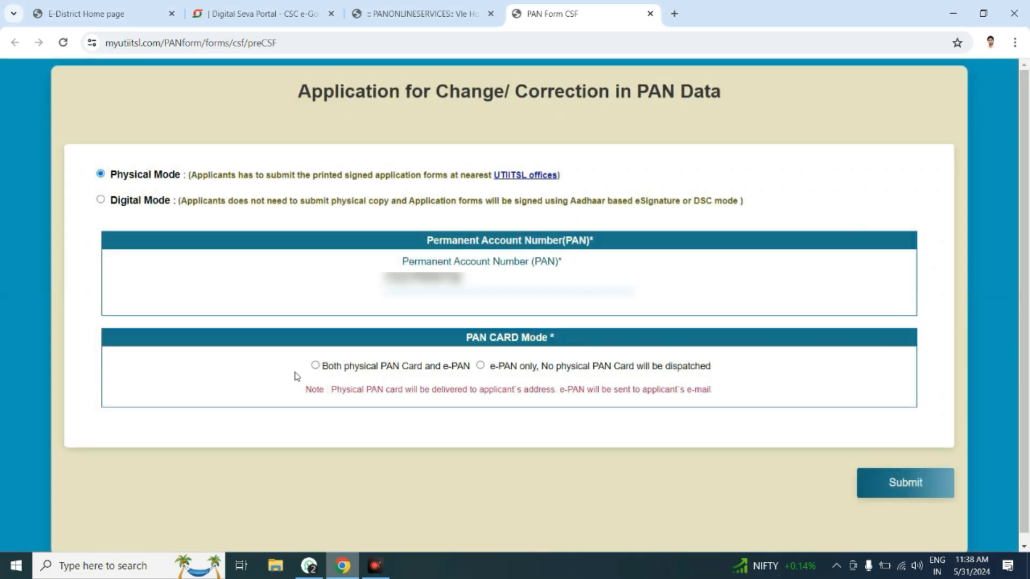
Step: Request both physical PAN card and e-PAN, submit, and set the name title to SHRI
click(314, 366)
click(862, 473)
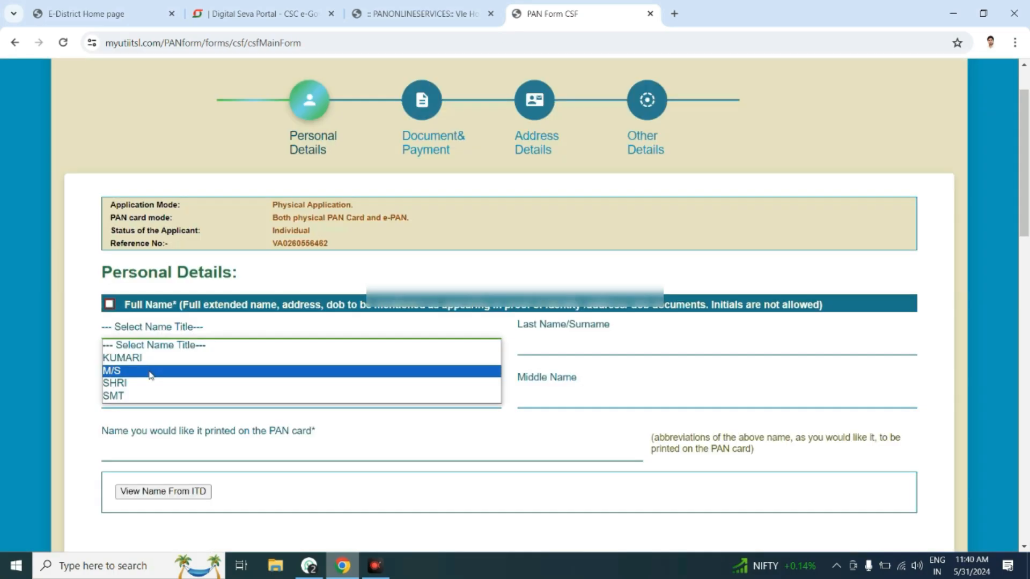
click(150, 371)
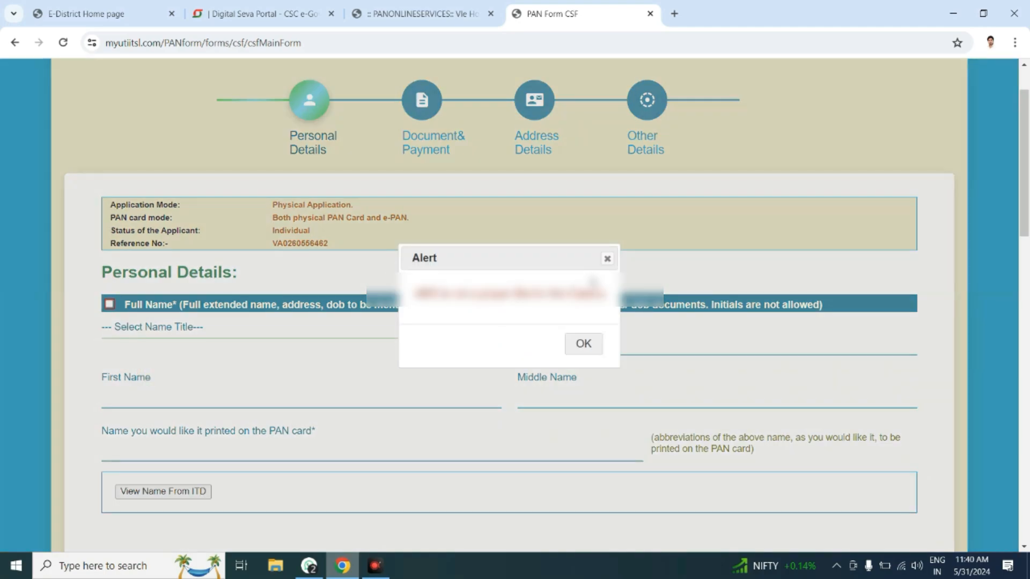
click(607, 259)
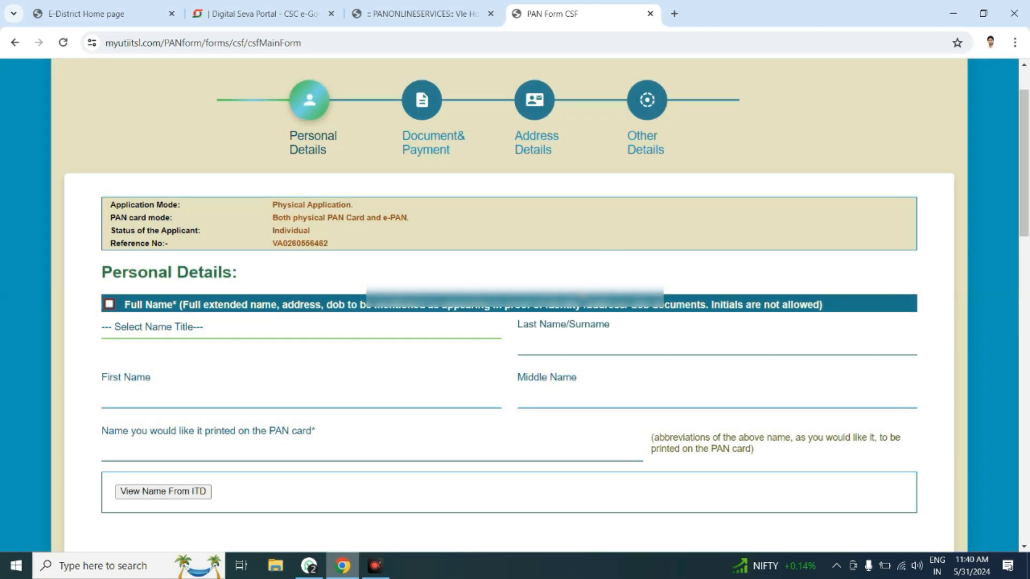
click(155, 329)
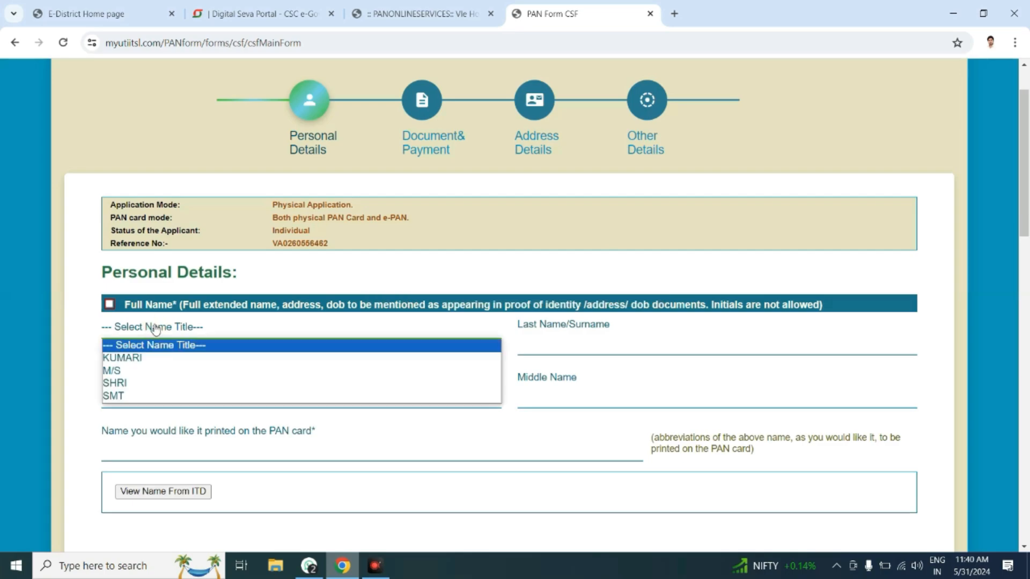
click(127, 383)
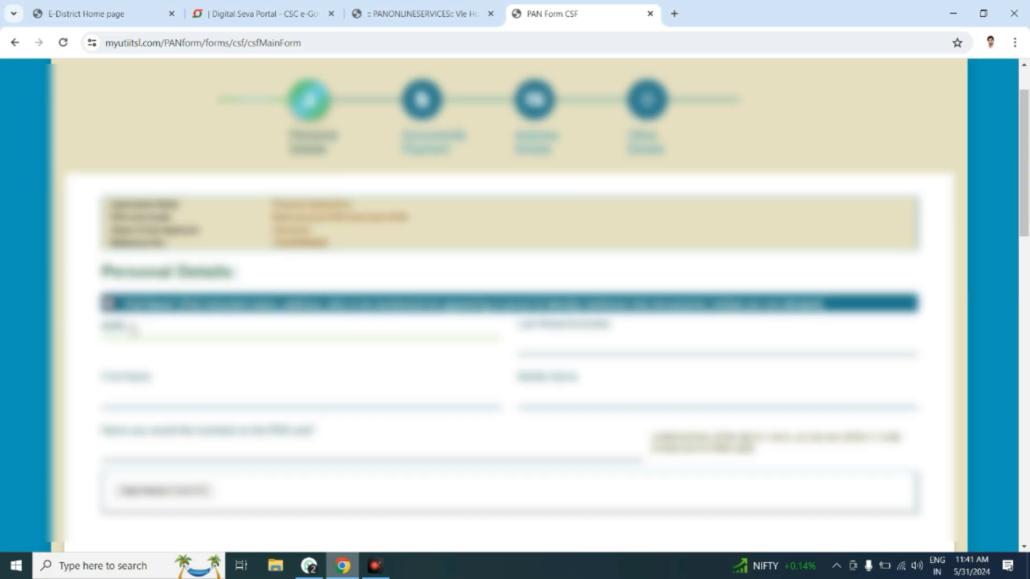
Step: Fetch the applicant's names from the ITD record, then clear First Name and Middle Name
scroll(131, 328, down, 3)
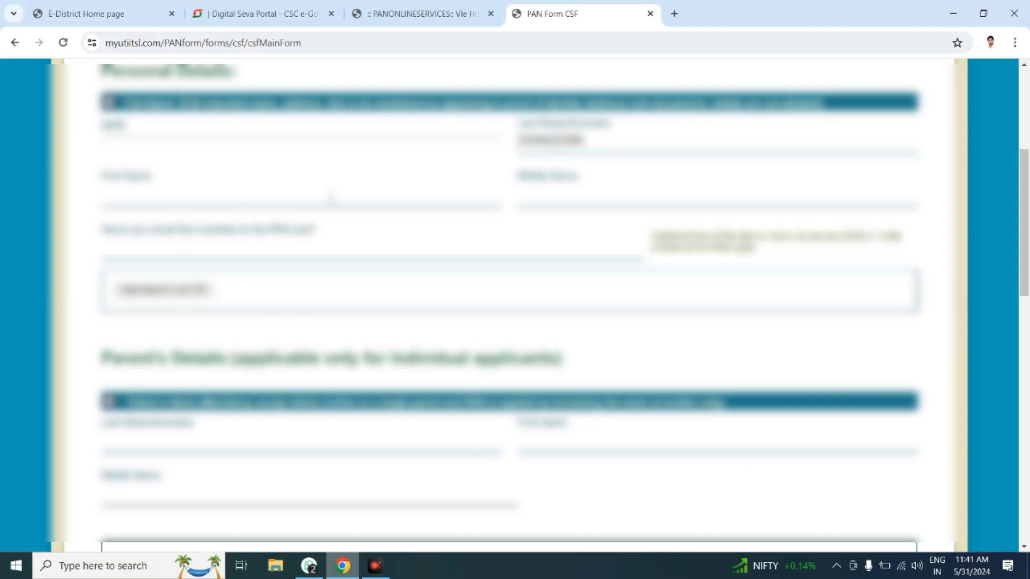
click(331, 198)
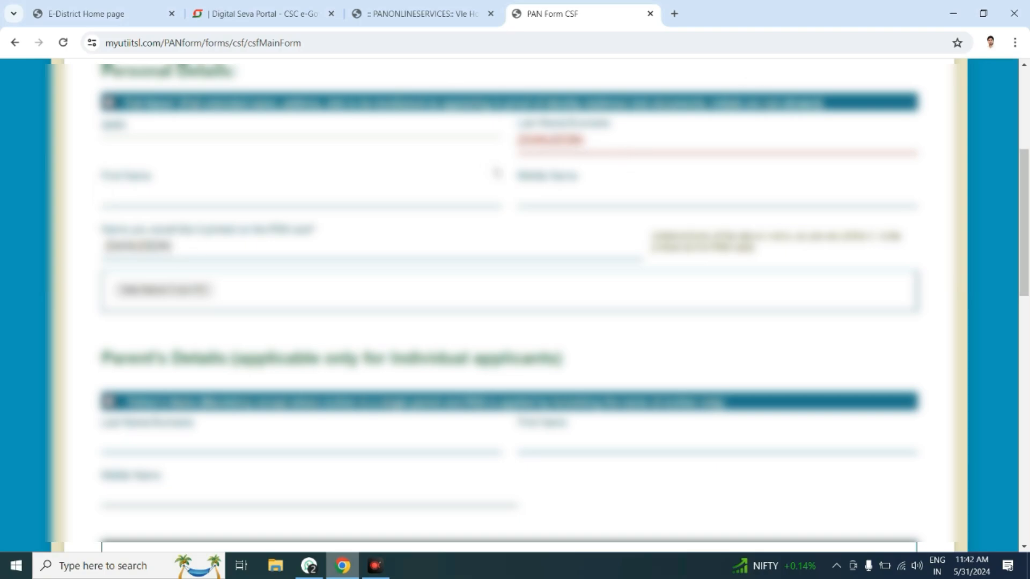
click(154, 292)
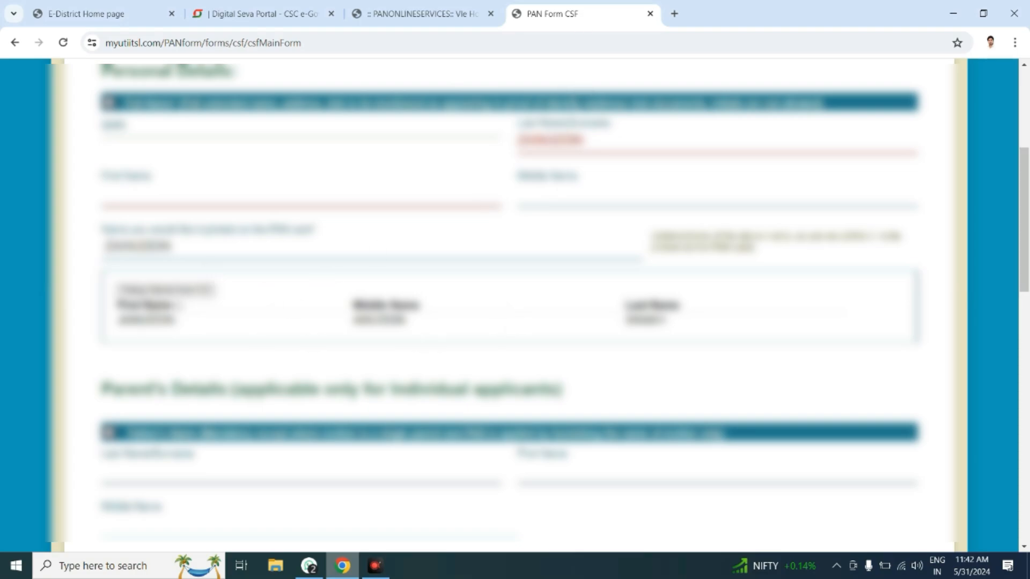
click(173, 290)
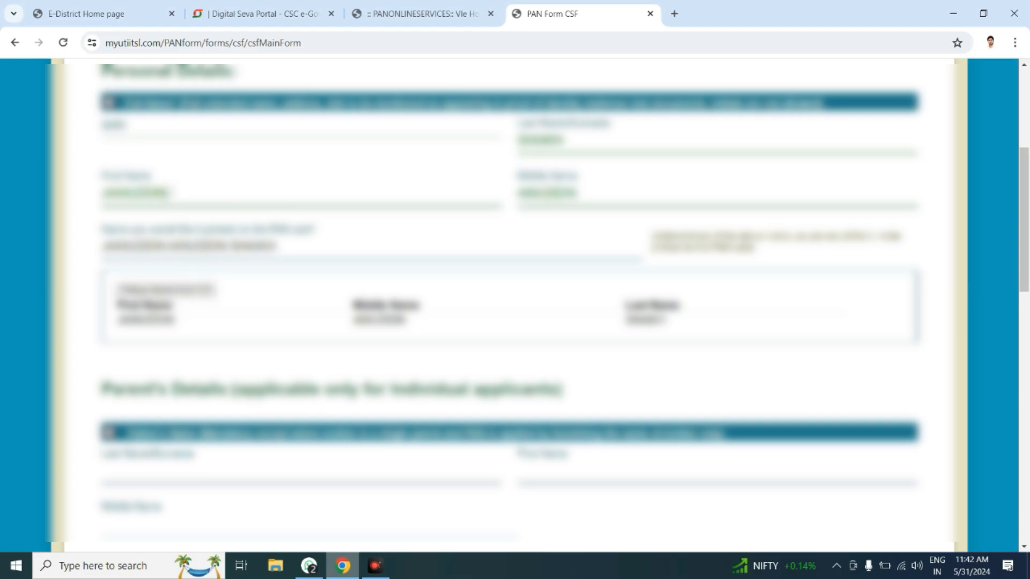
click(172, 192)
key(BackSpace)
key(BackSpace)
key(BackSpace)
key(BackSpace)
key(BackSpace)
key(BackSpace)
key(BackSpace)
key(BackSpace)
key(BackSpace)
key(BackSpace)
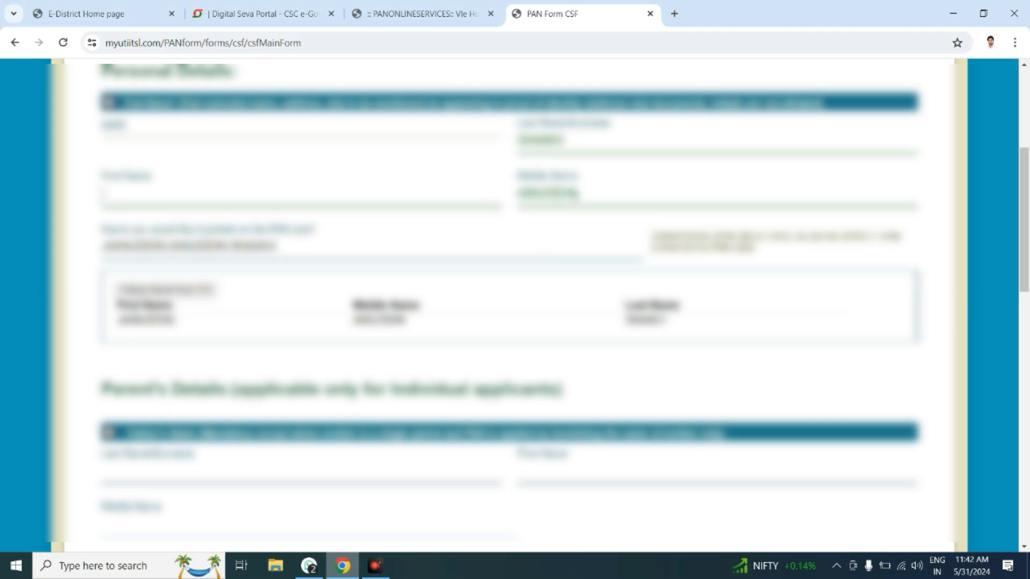
click(588, 189)
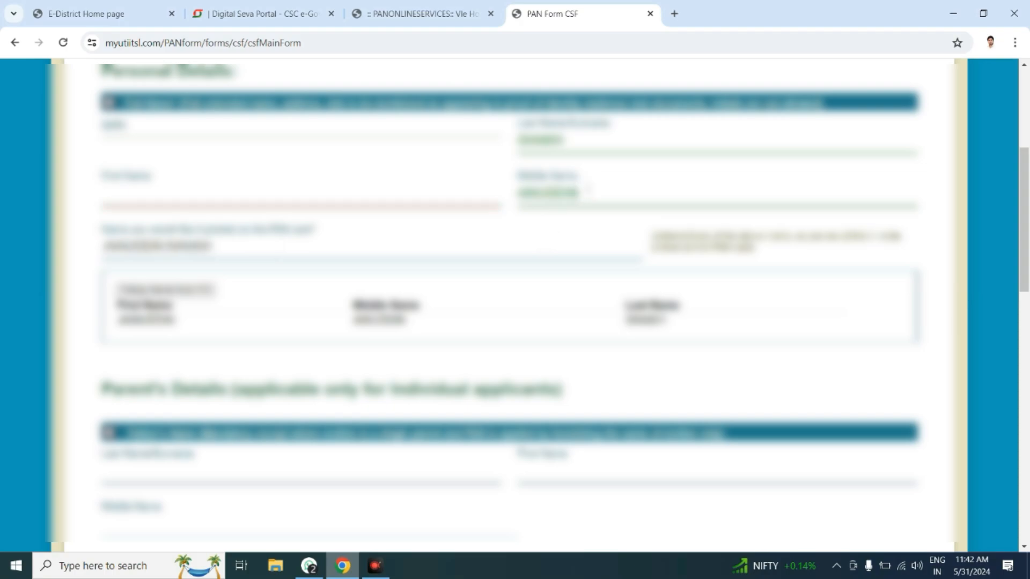
key(BackSpace)
key(BackSpace)
key(BackSpace)
key(BackSpace)
key(BackSpace)
key(BackSpace)
key(BackSpace)
key(BackSpace)
key(BackSpace)
key(BackSpace)
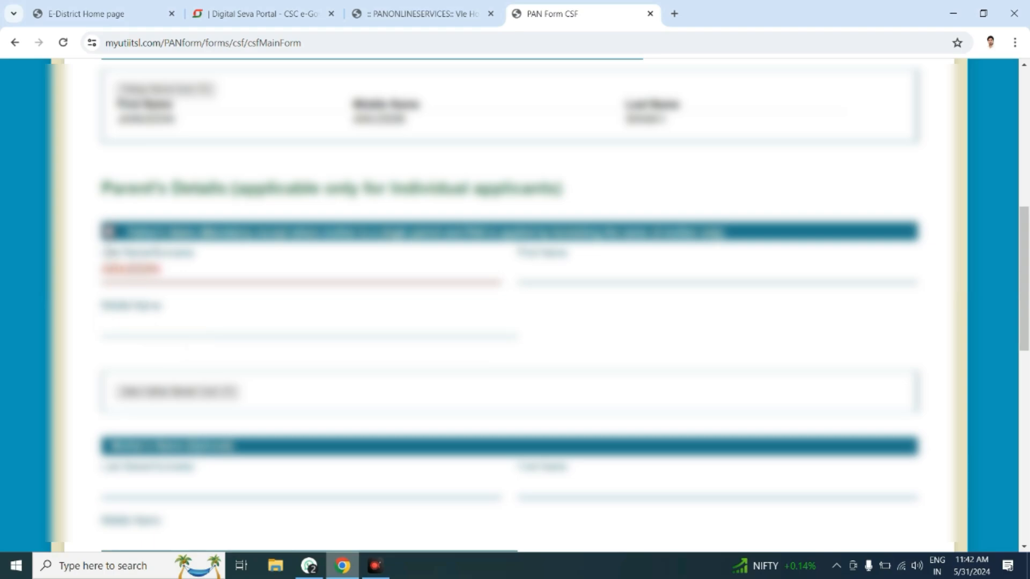
Step: Tick the father's name checkbox and choose the parent whose name prints on the card
click(107, 232)
scroll(205, 291, down, 3)
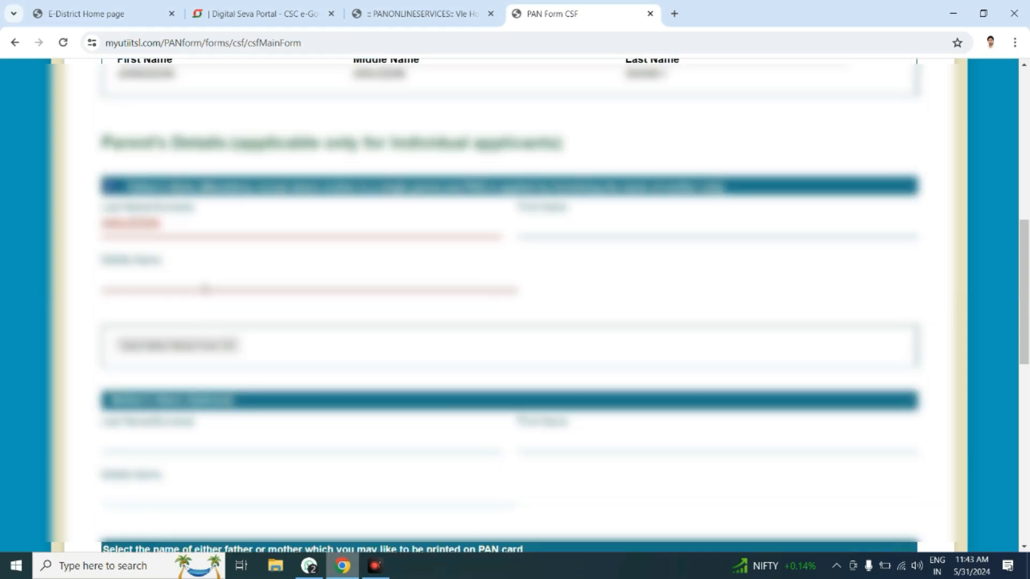
scroll(205, 292, down, 1)
scroll(199, 292, down, 2)
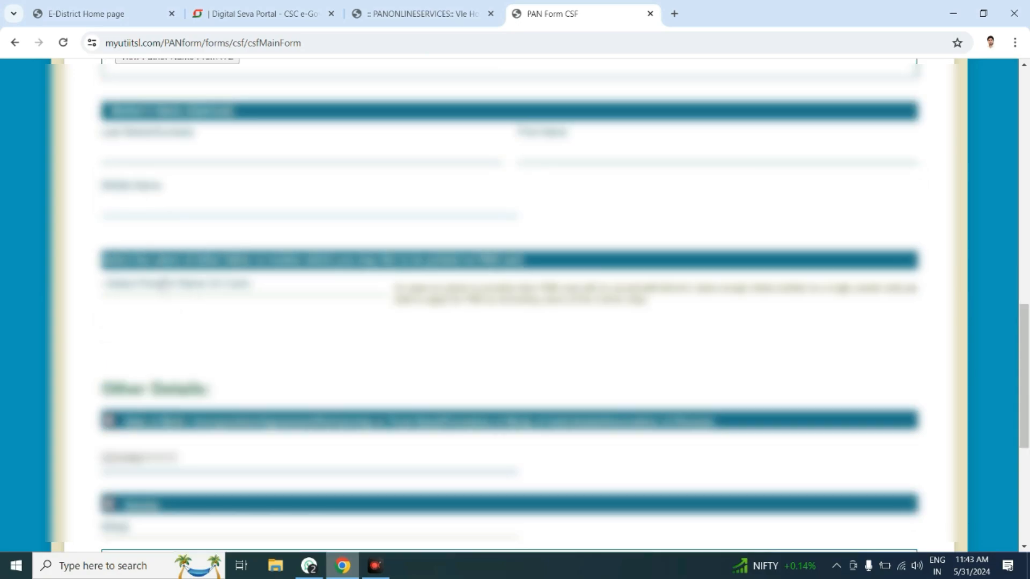
scroll(172, 292, up, 5)
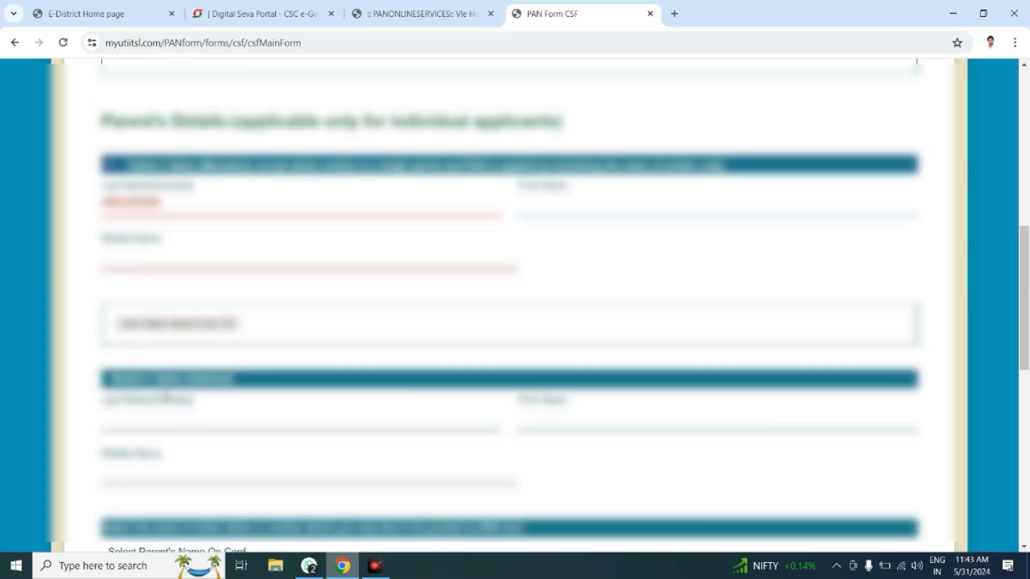
scroll(167, 395, down, 1)
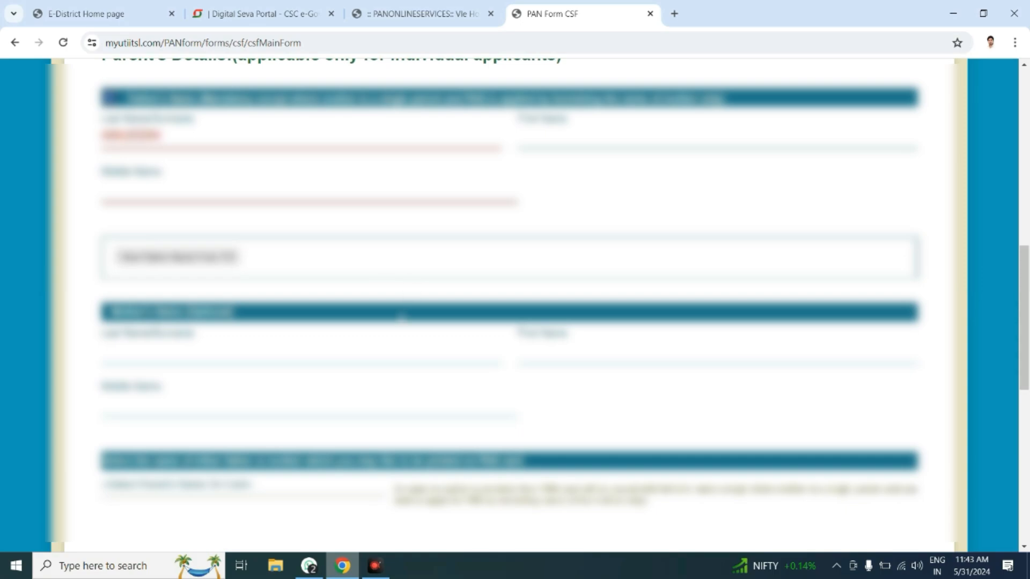
scroll(401, 317, down, 3)
click(208, 292)
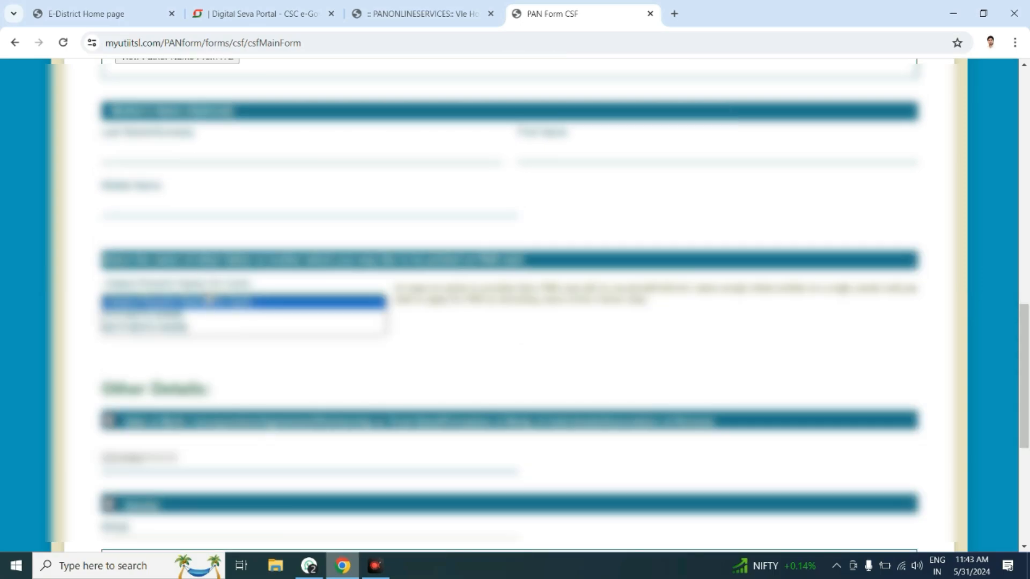
click(206, 312)
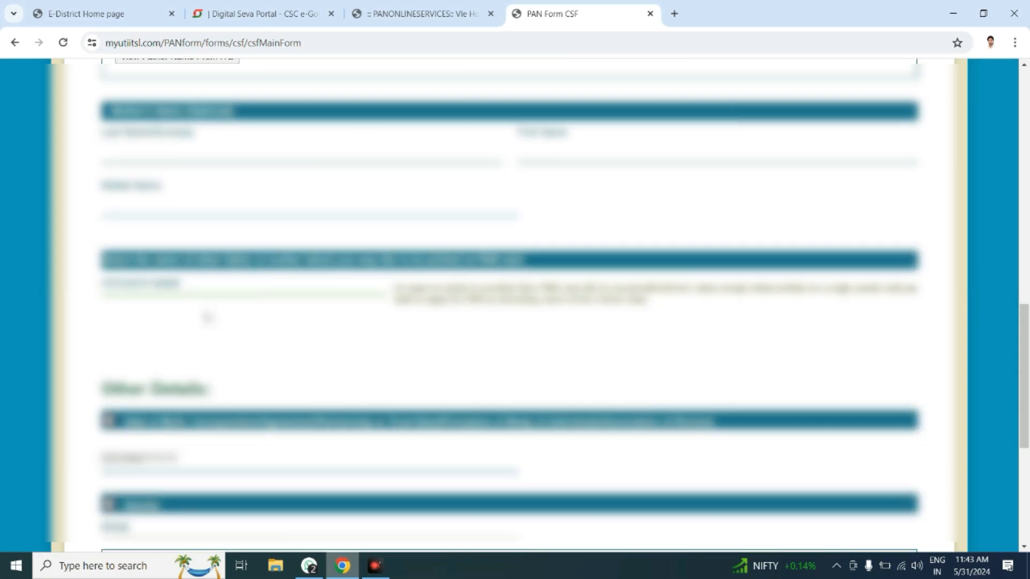
scroll(205, 312, down, 3)
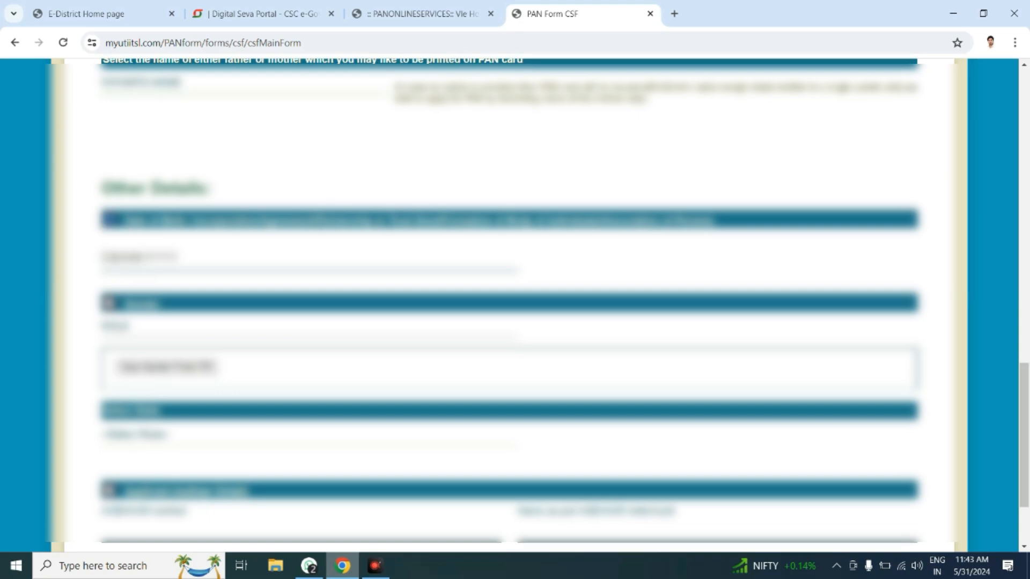
Step: Pick the applicant's birth year, month and day in the date-of-birth calendar
click(122, 258)
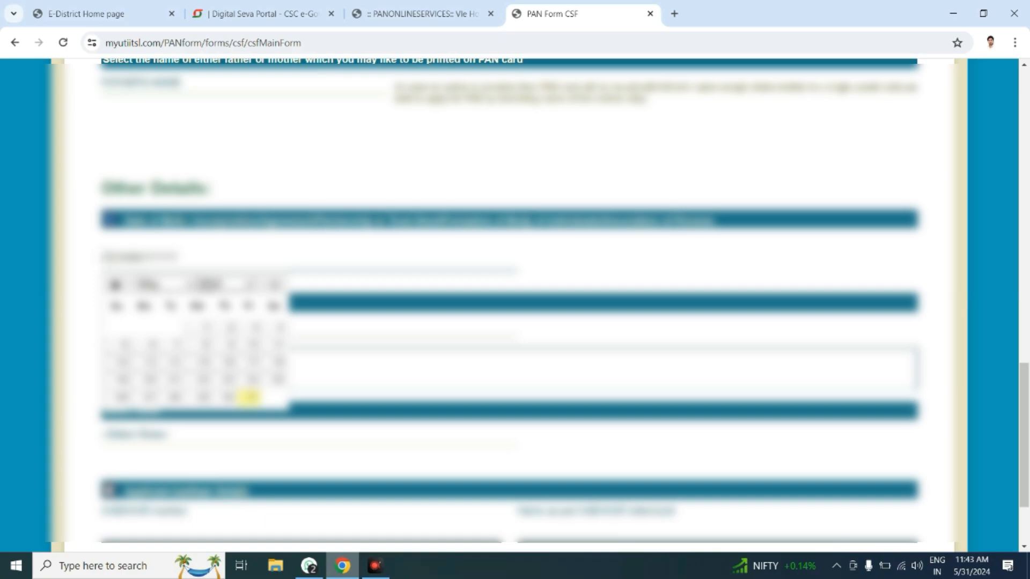
click(209, 284)
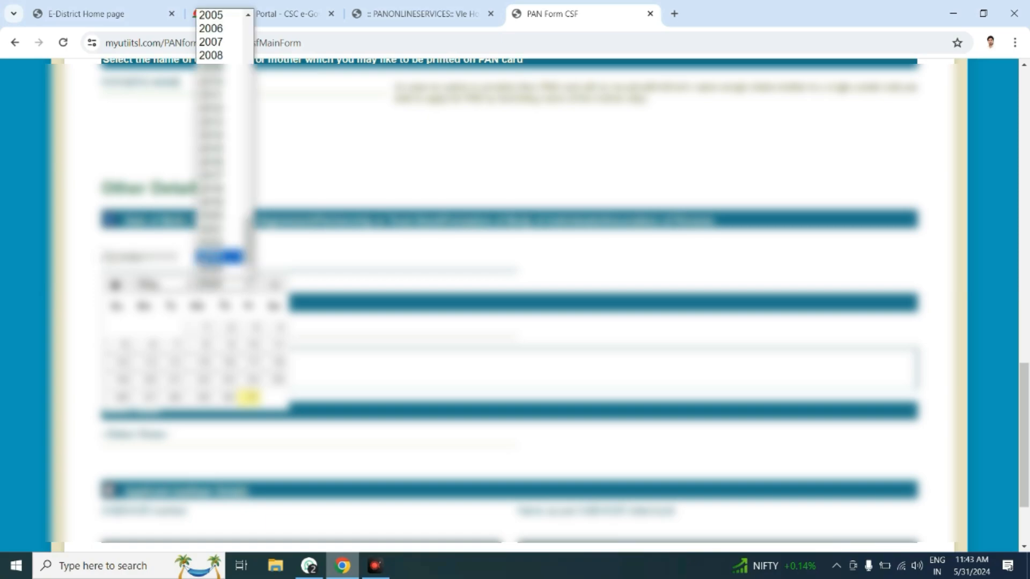
scroll(219, 252, up, 5)
scroll(196, 248, up, 1)
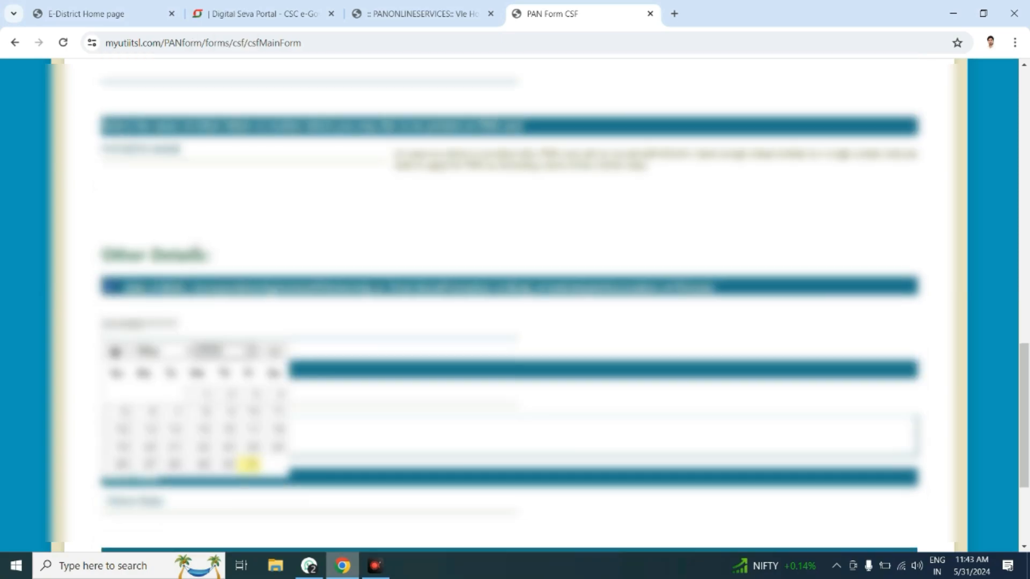
click(209, 351)
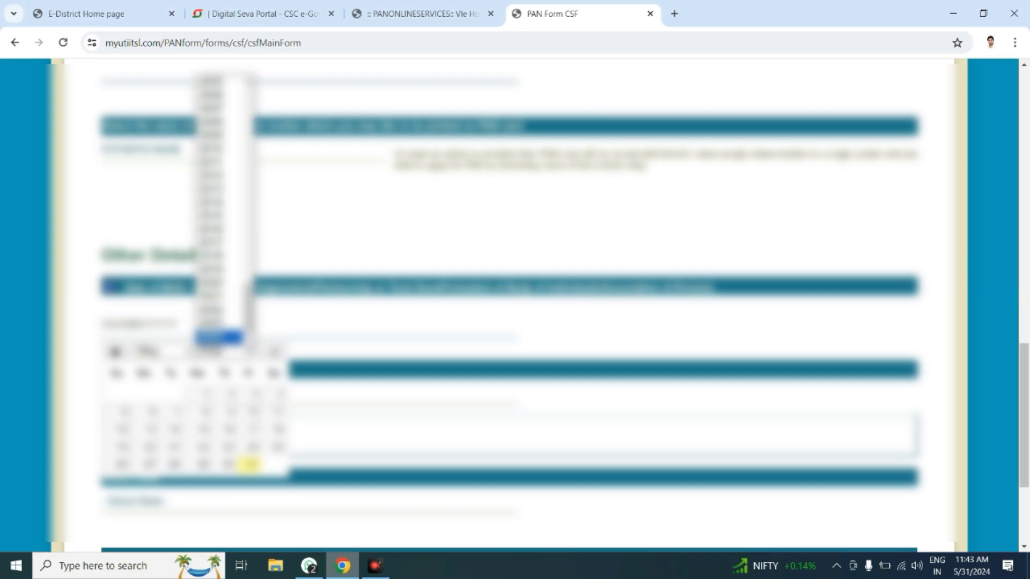
key(1)
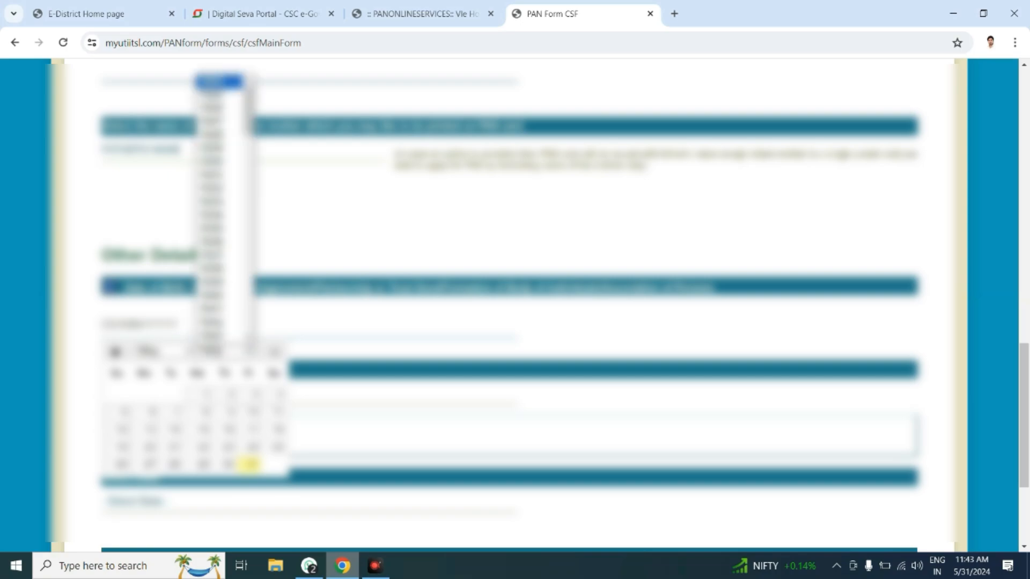
key(8)
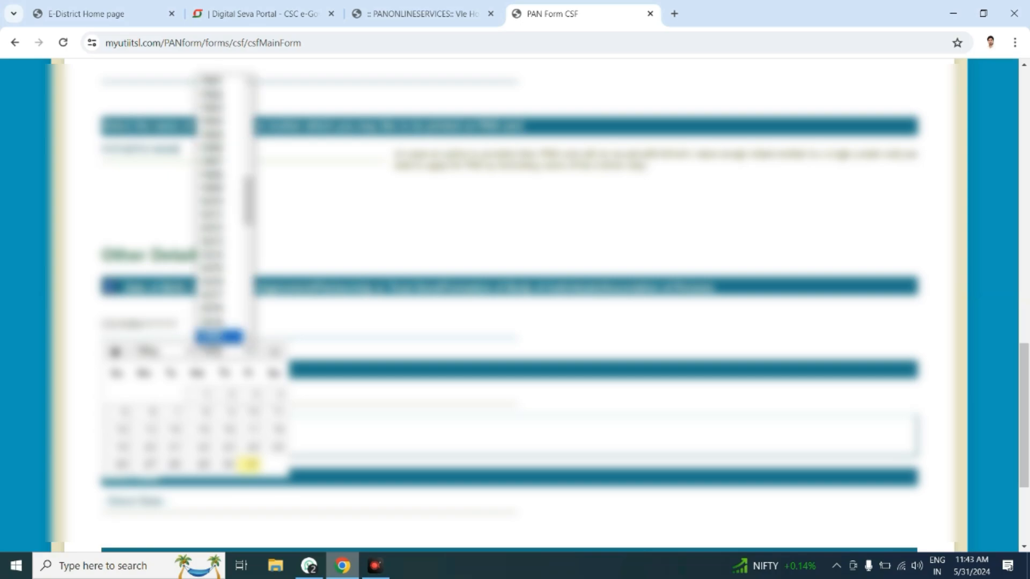
key(Return)
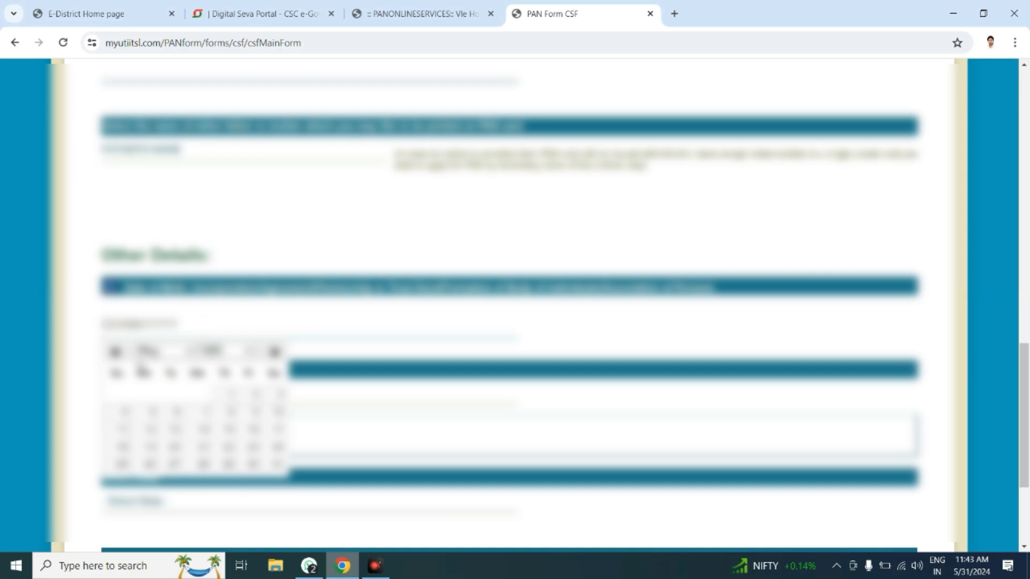
click(144, 352)
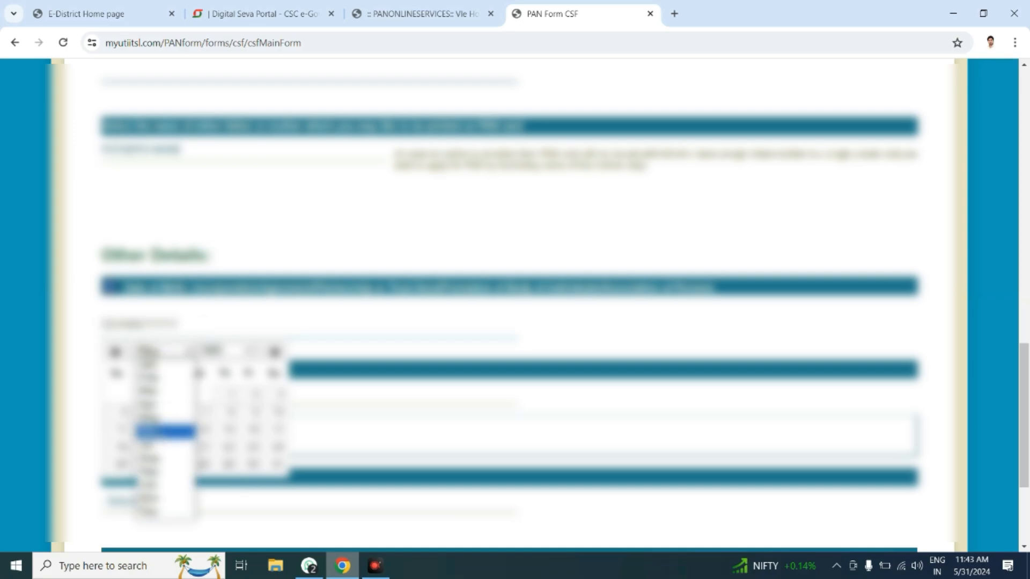
click(165, 512)
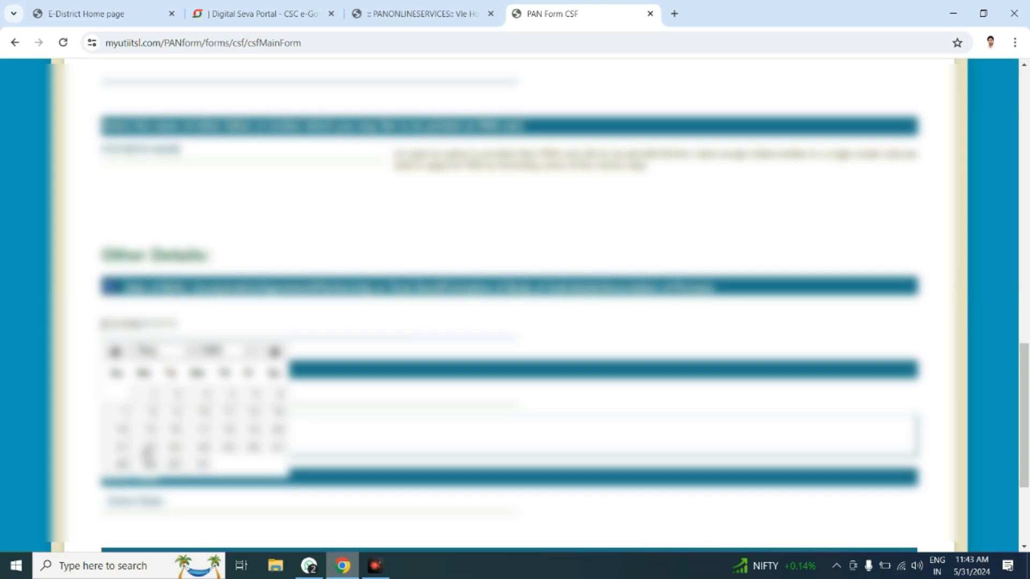
click(255, 396)
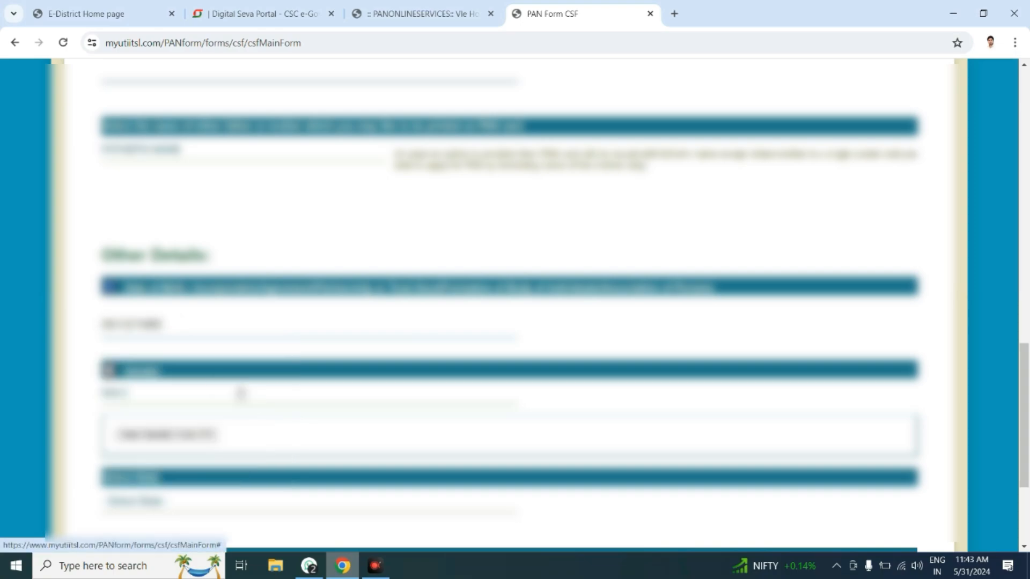
Step: Select the applicant's state in the State dropdown, then go to the Aadhaar number field
scroll(514, 306, down, 3)
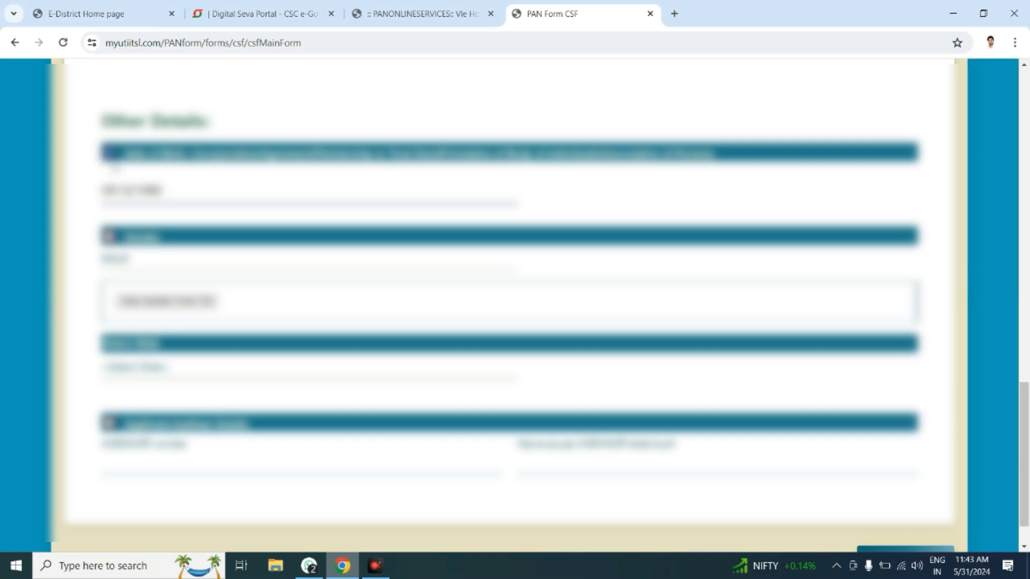
scroll(114, 168, up, 4)
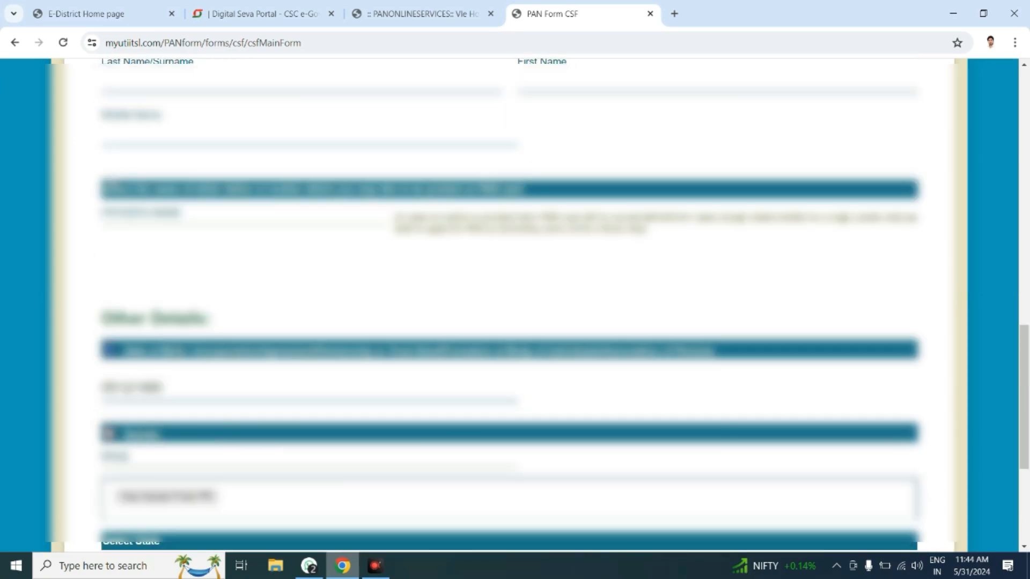
scroll(211, 356, down, 5)
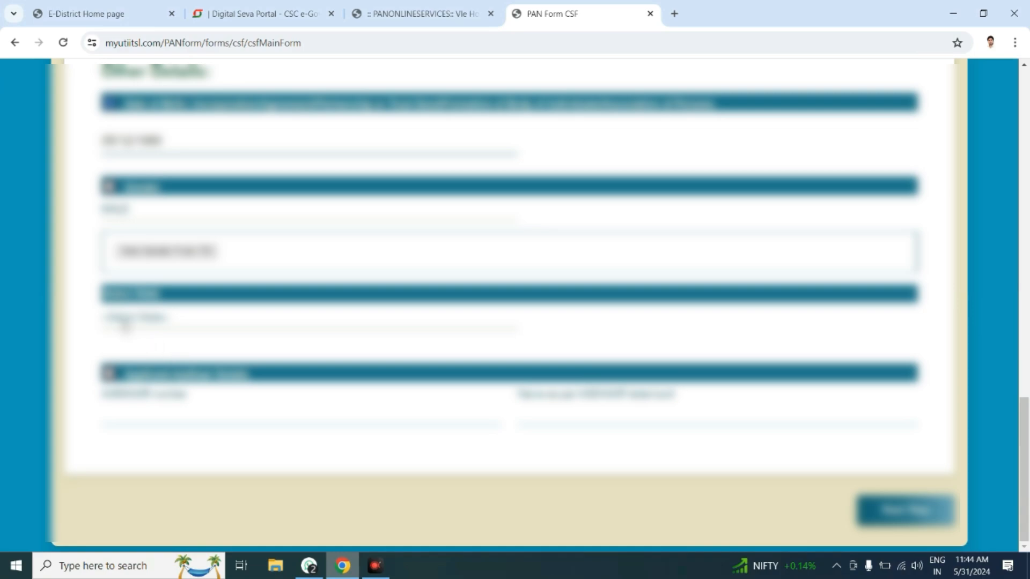
click(125, 327)
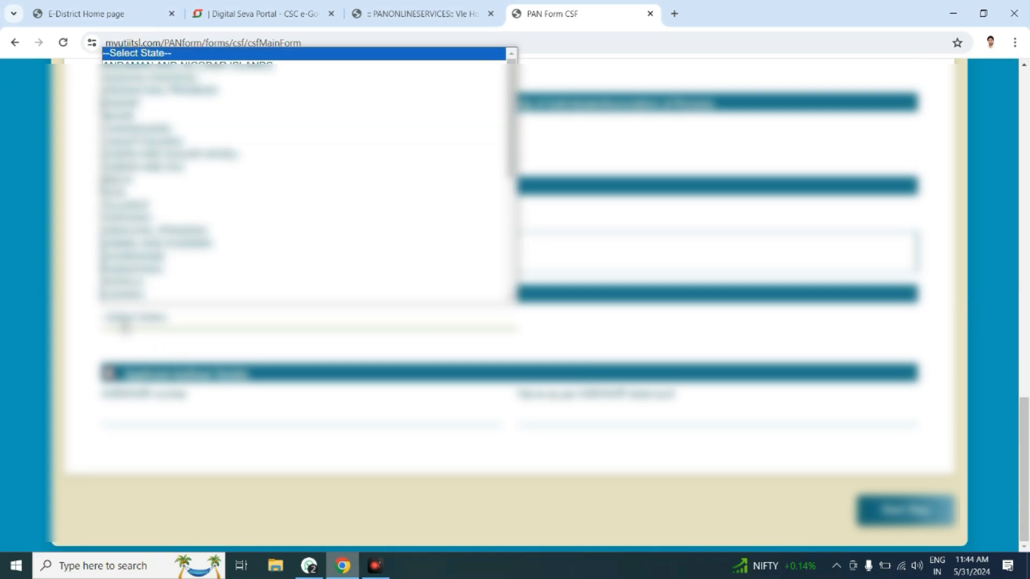
key(u)
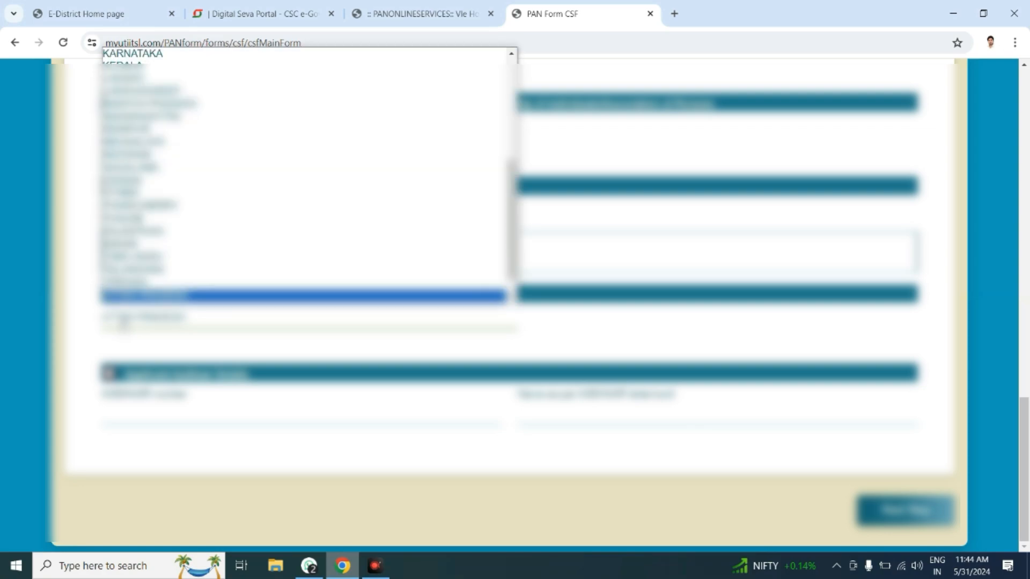
key(Return)
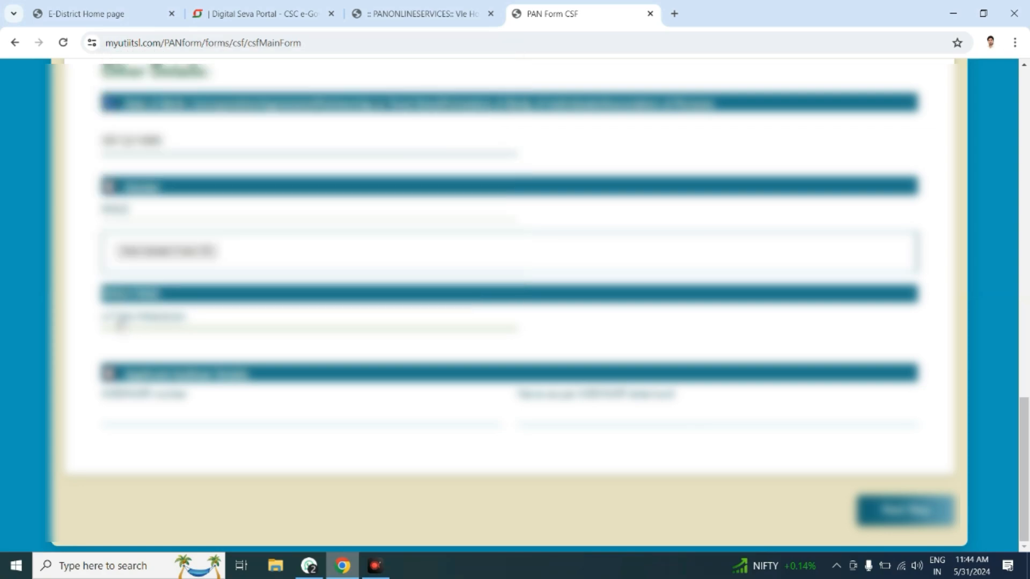
click(164, 409)
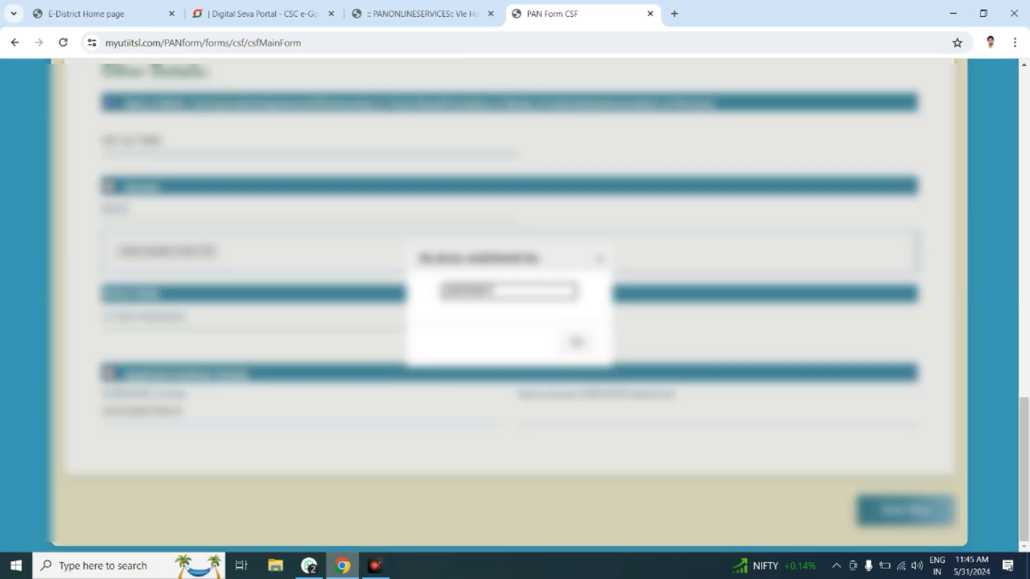
Step: Enter and confirm the applicant's Aadhaar number, then type the applicant's name as per Aadhaar
text(7018)
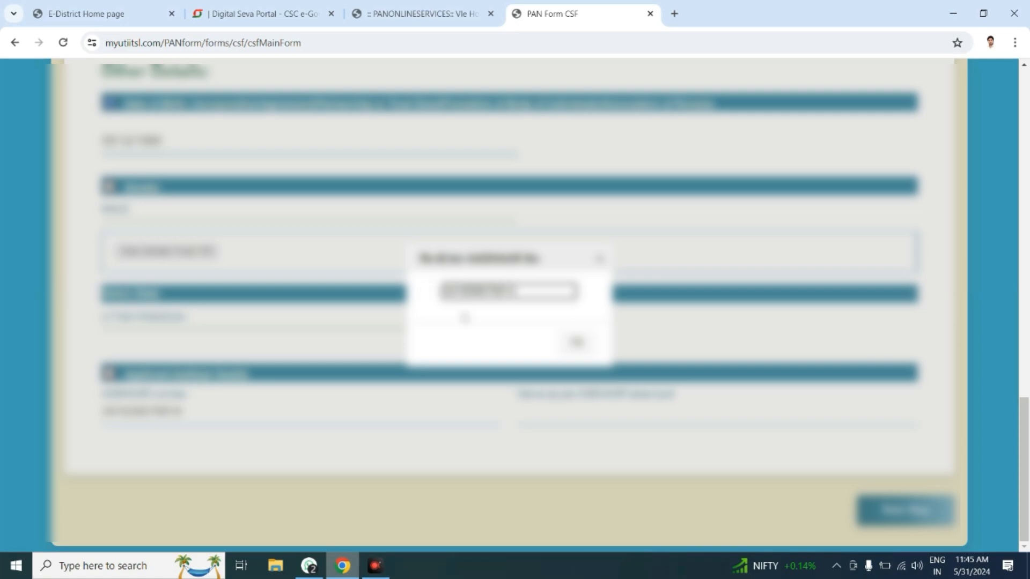
click(581, 342)
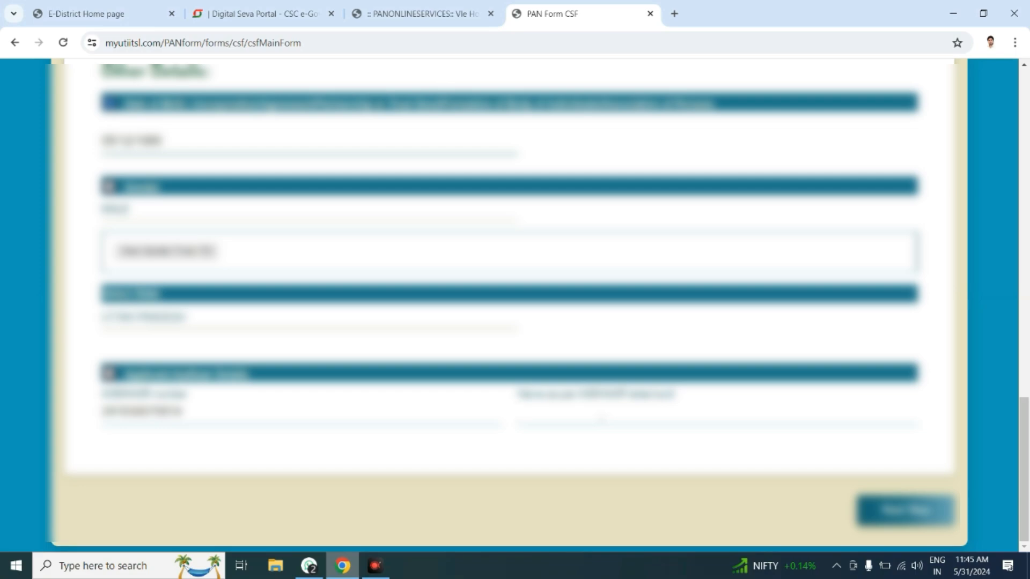
text(ABCDEFUDDIN)
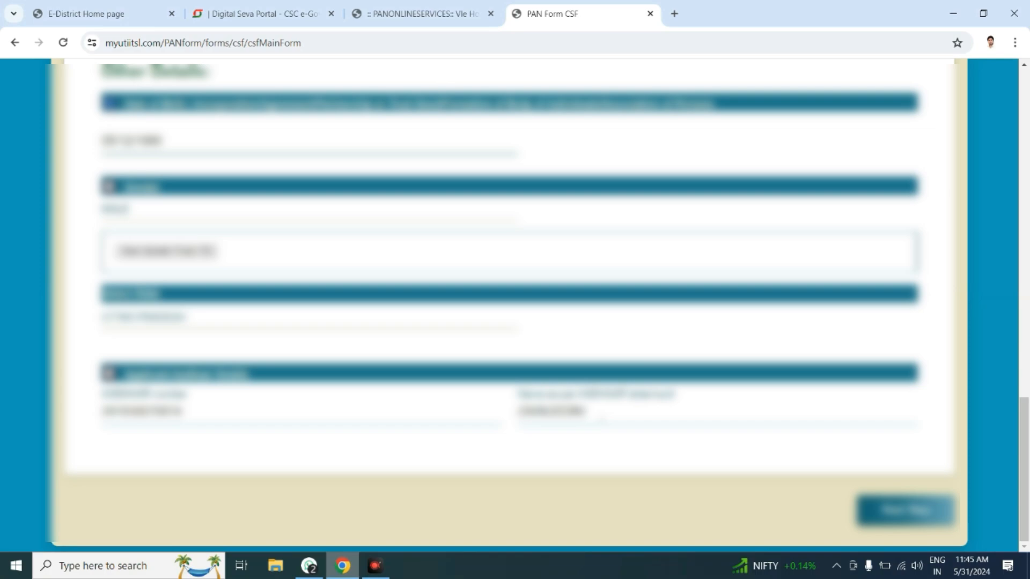
scroll(602, 418, up, 20)
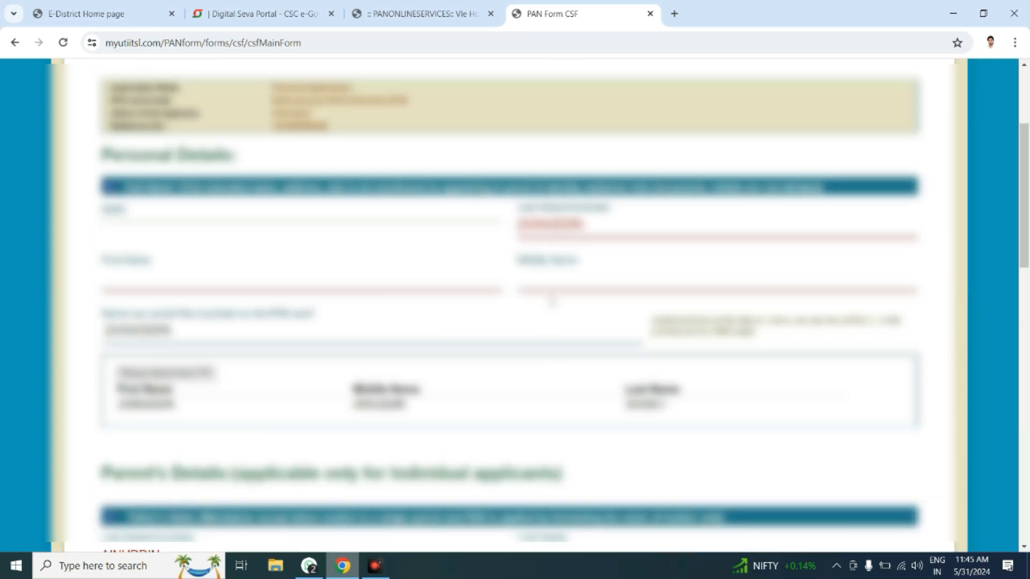
scroll(550, 302, down, 6)
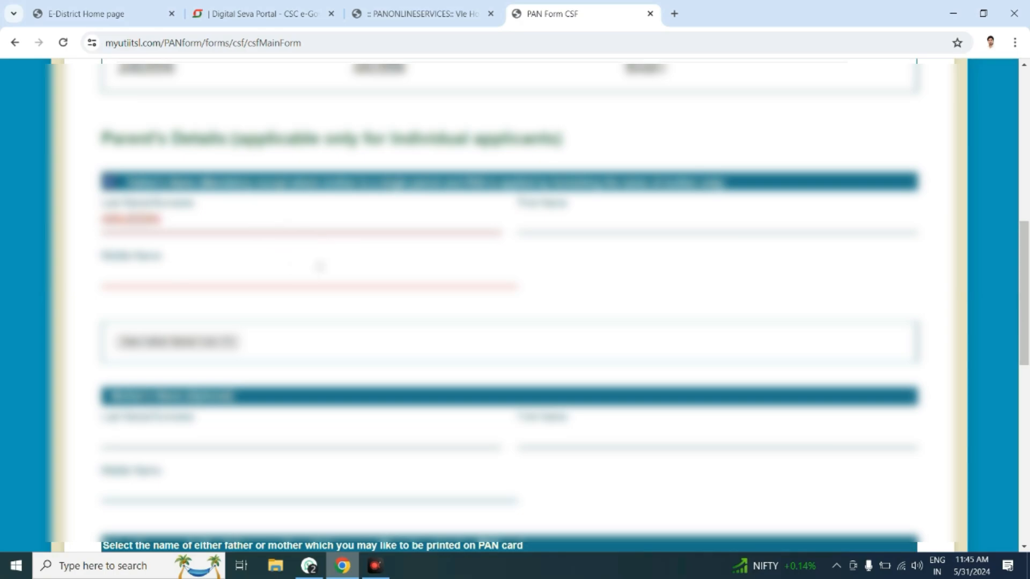
scroll(317, 266, up, 6)
scroll(356, 288, down, 15)
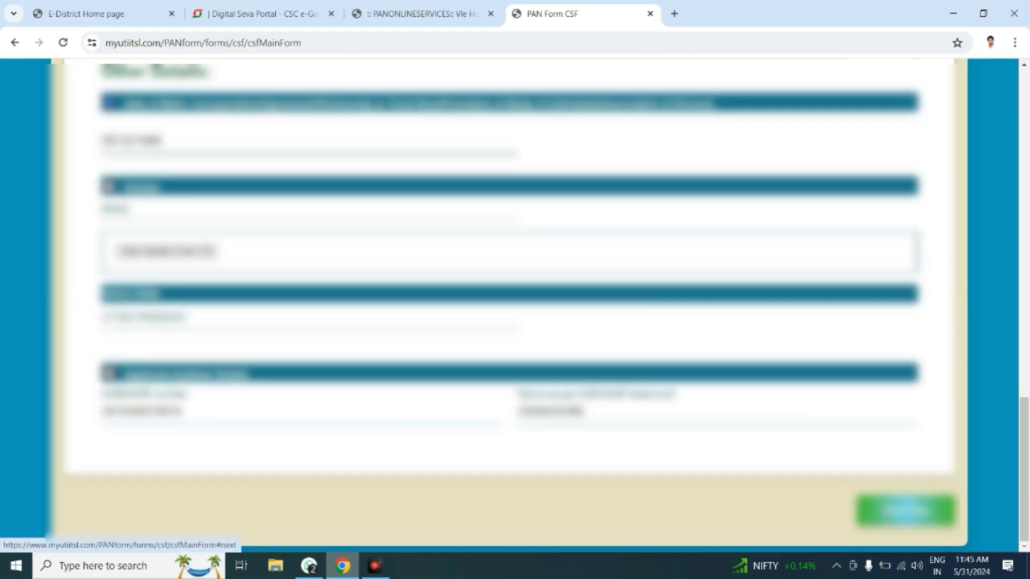
Step: Advance the CSF form to Document Details and acknowledge the warning alert
click(869, 510)
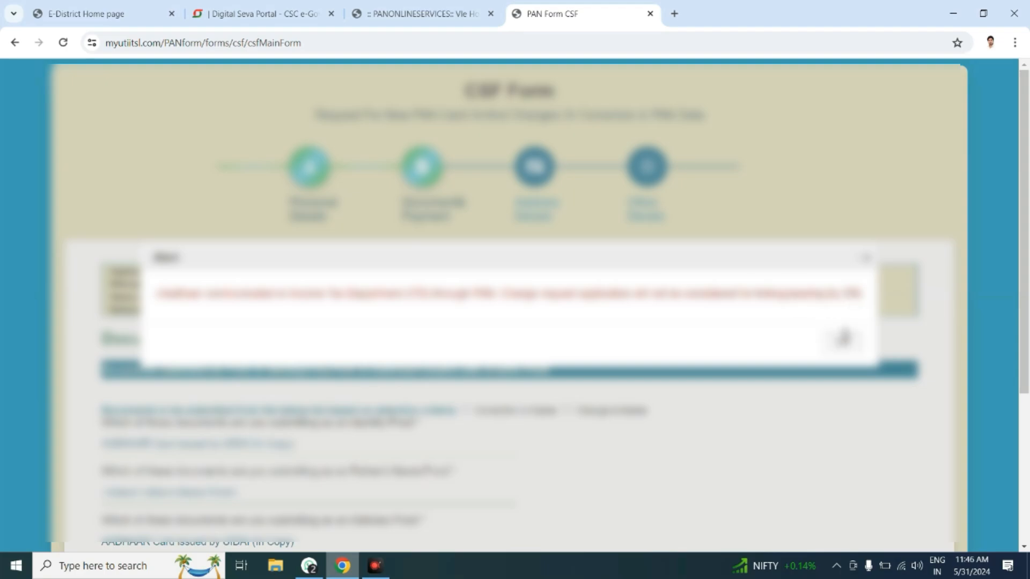
click(843, 338)
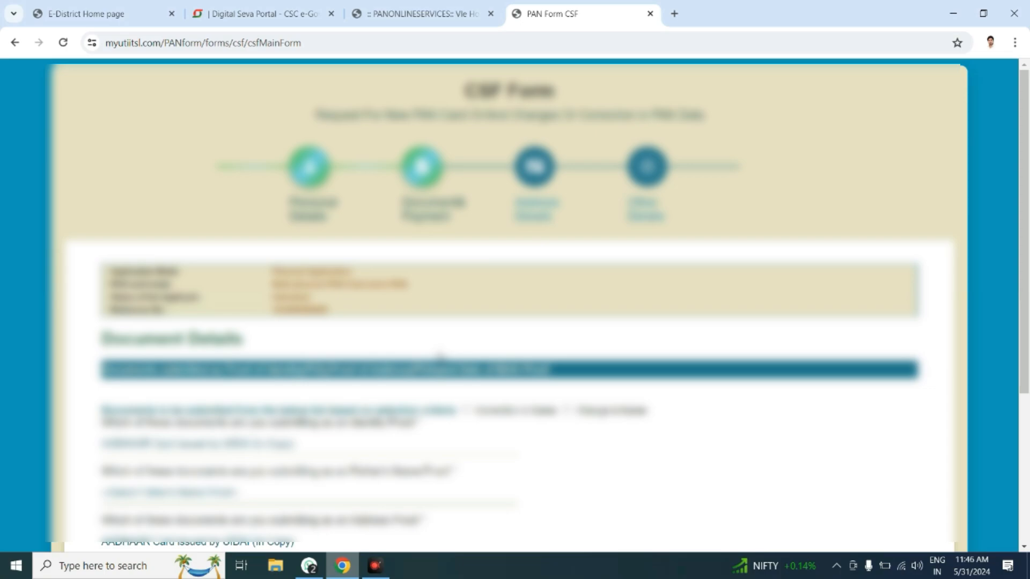
Step: Select Change in Name as the document criterion so a Change Name Proof is requested
scroll(393, 385, down, 2)
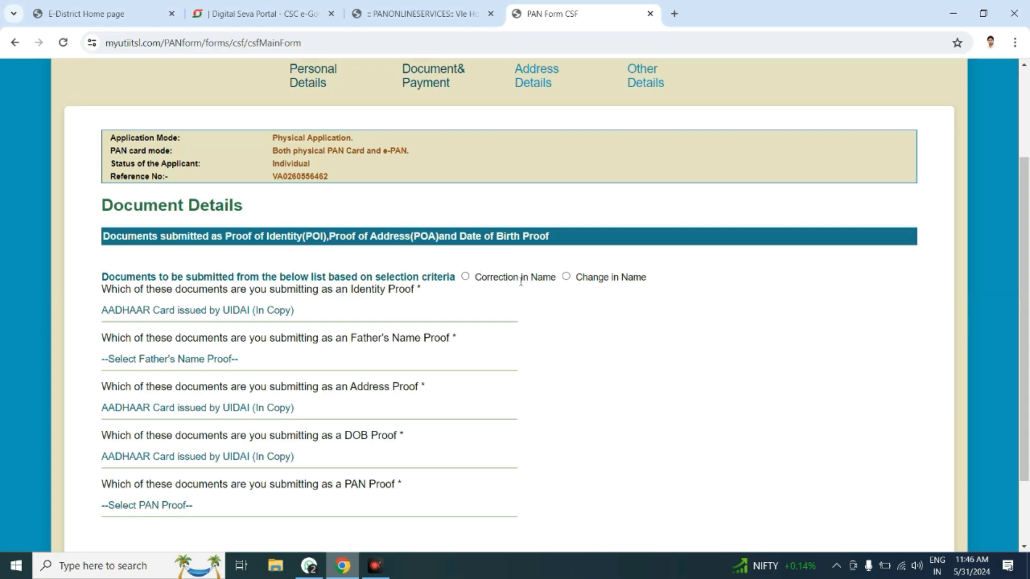
click(566, 277)
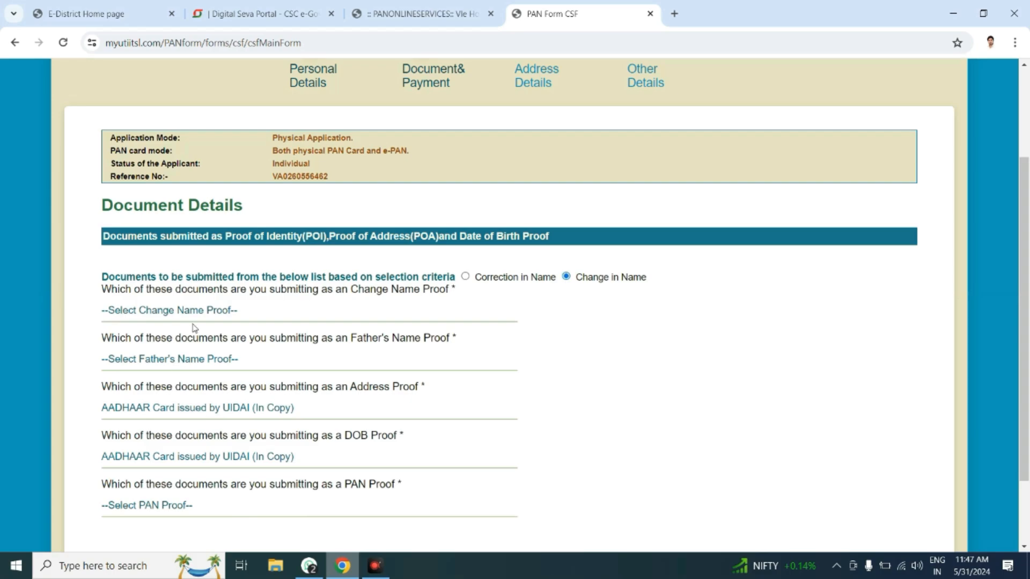
Step: Choose the change-name proof, set Passport (In Copy) as DOB proof, and open the PAN proof list
click(213, 314)
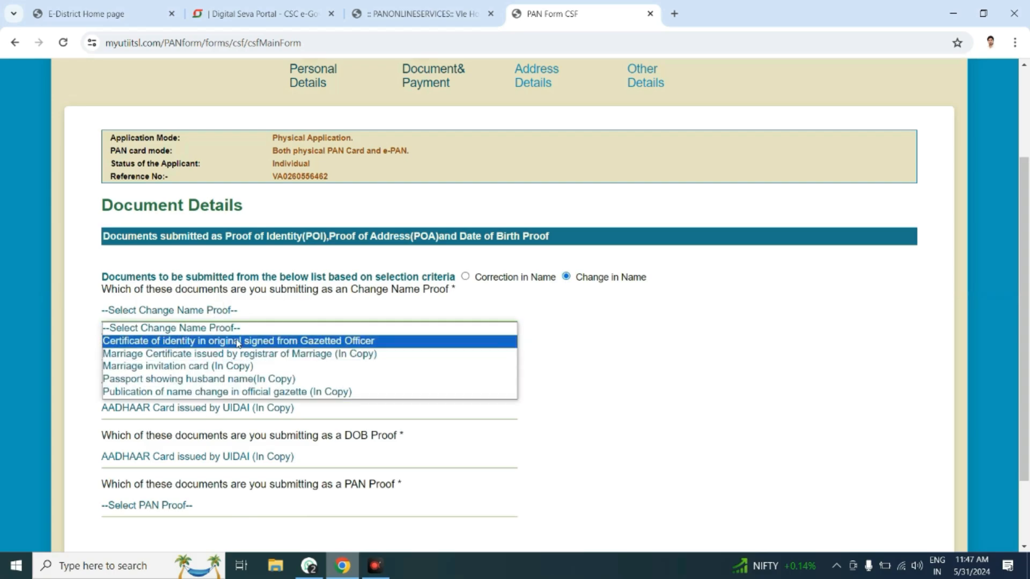
click(792, 342)
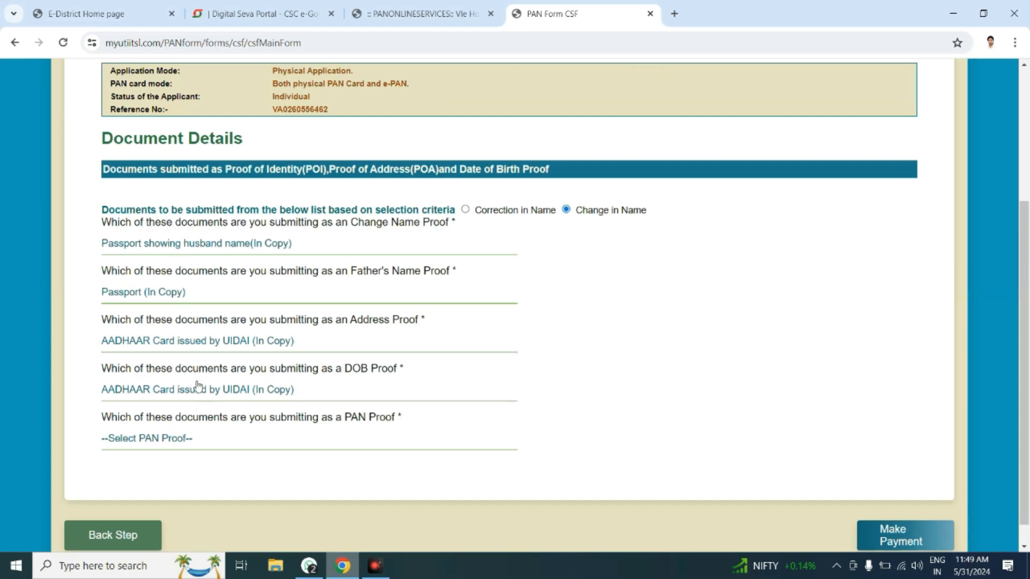
click(199, 388)
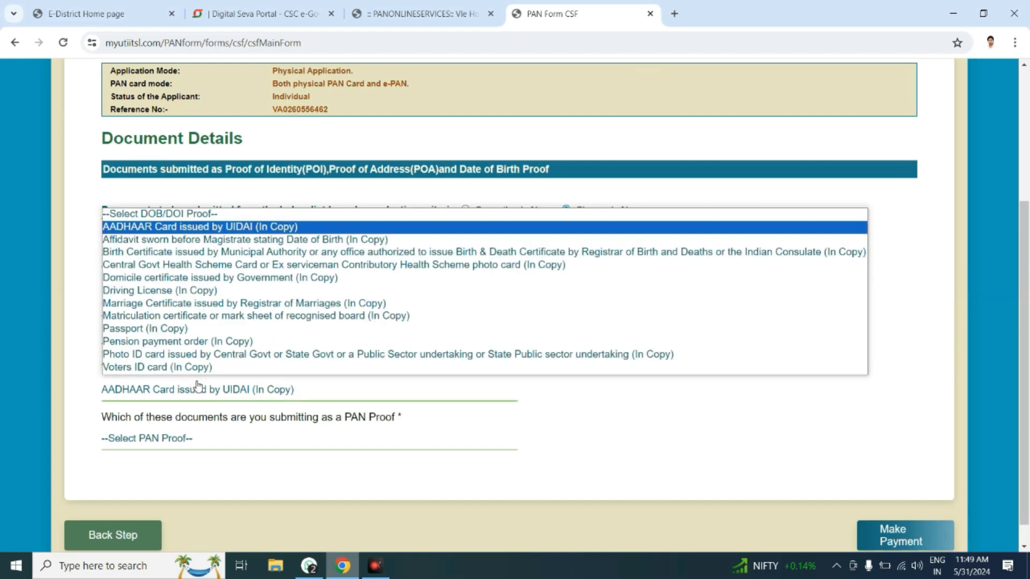
click(195, 331)
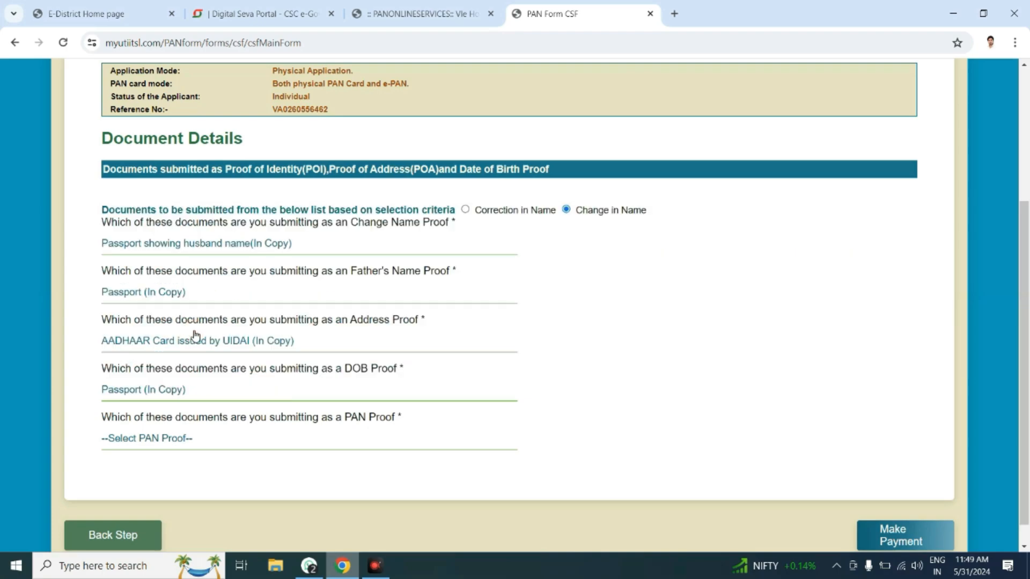
click(193, 438)
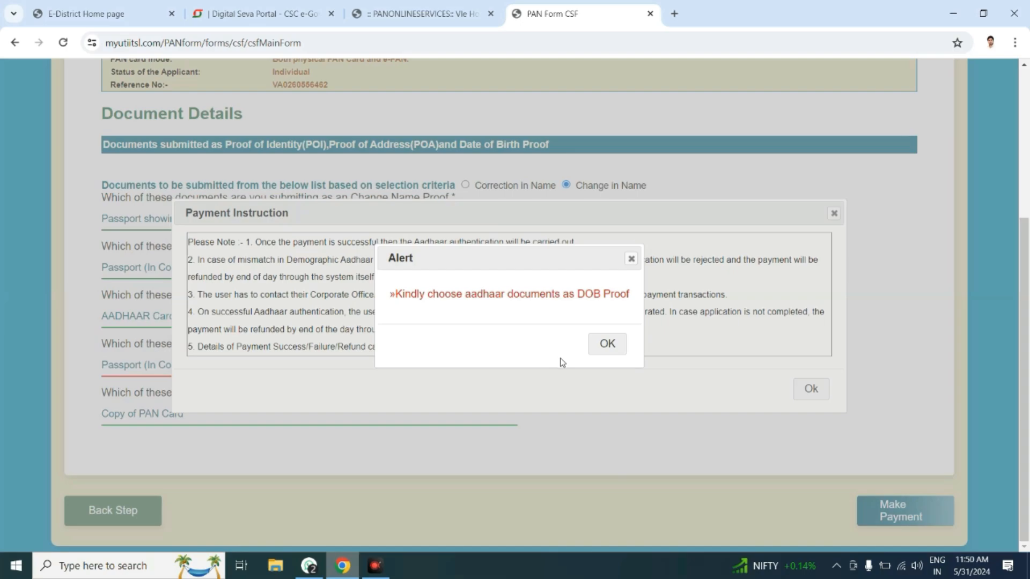
Step: Dismiss the DOB alert, switch the DOB proof to AADHAAR Card, and proceed to payment
click(607, 344)
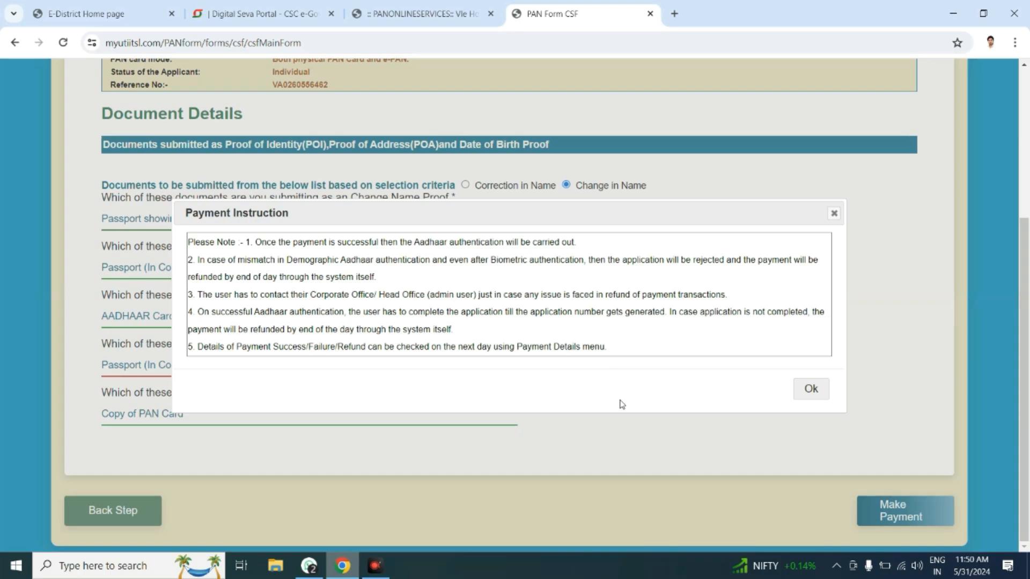
click(804, 387)
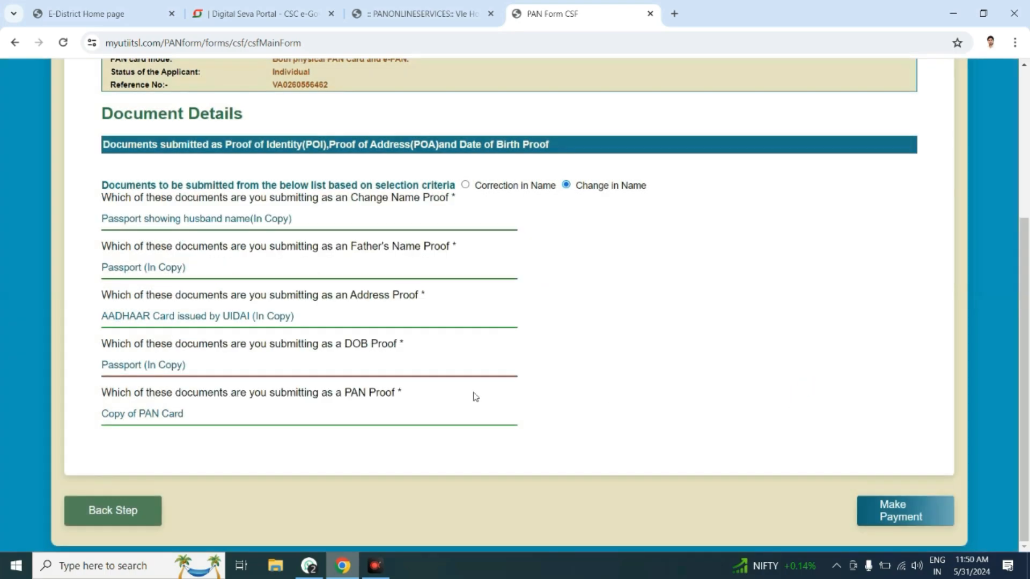
click(170, 368)
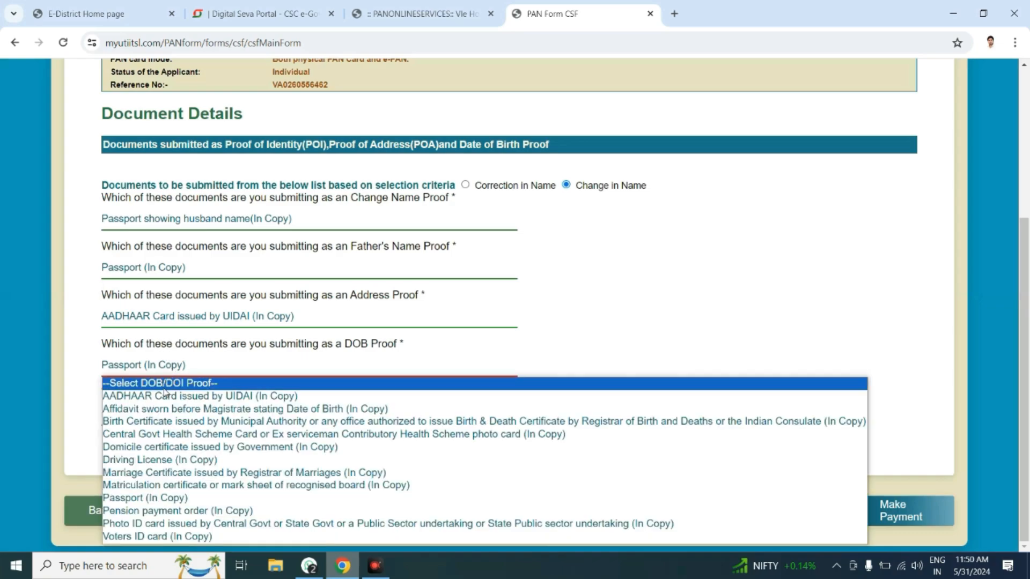
click(165, 397)
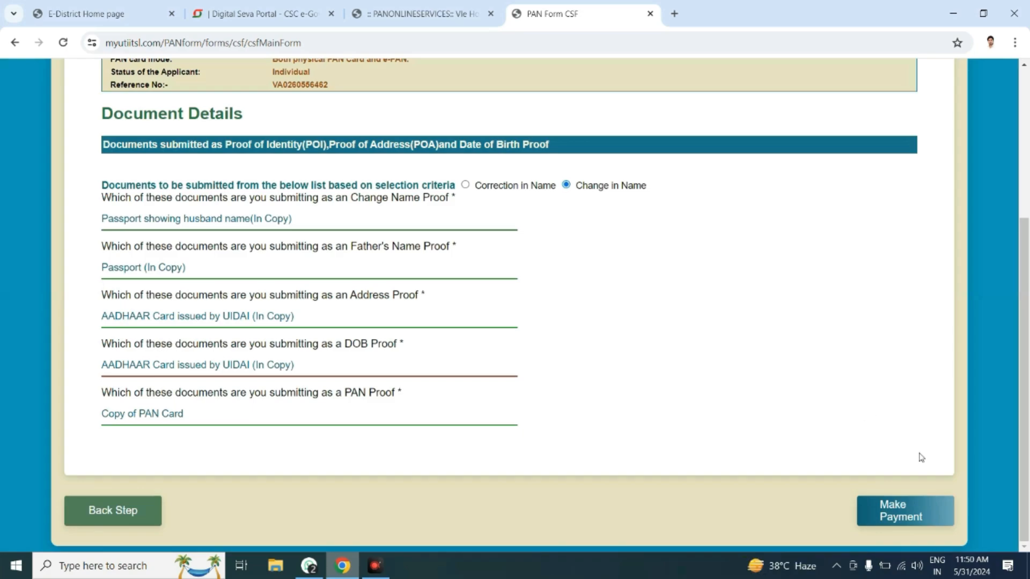
click(905, 511)
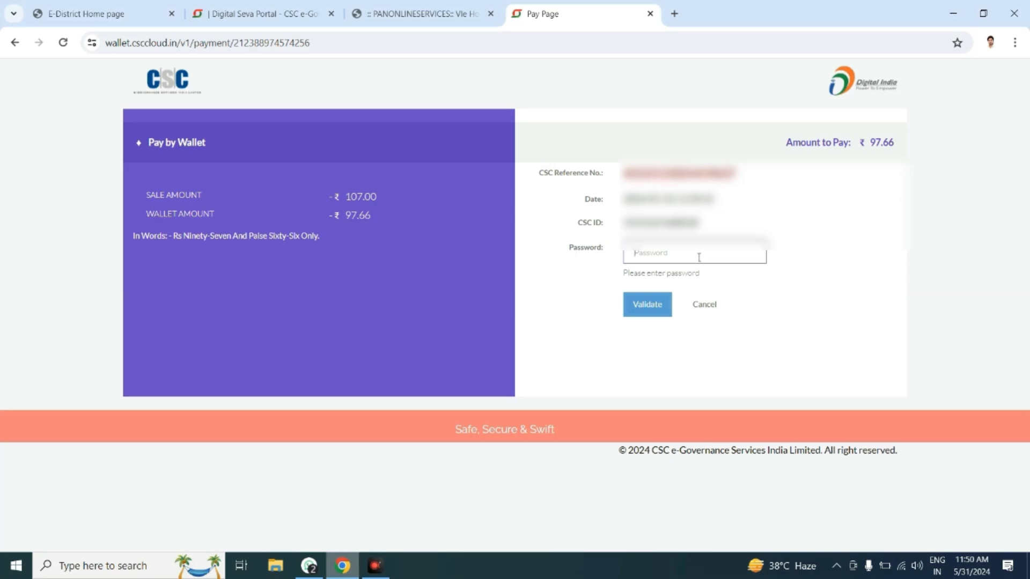
text(••)
Step: Enter the wallet password and pay the ₹97.66 fee from the CSC Wallet
text(•)
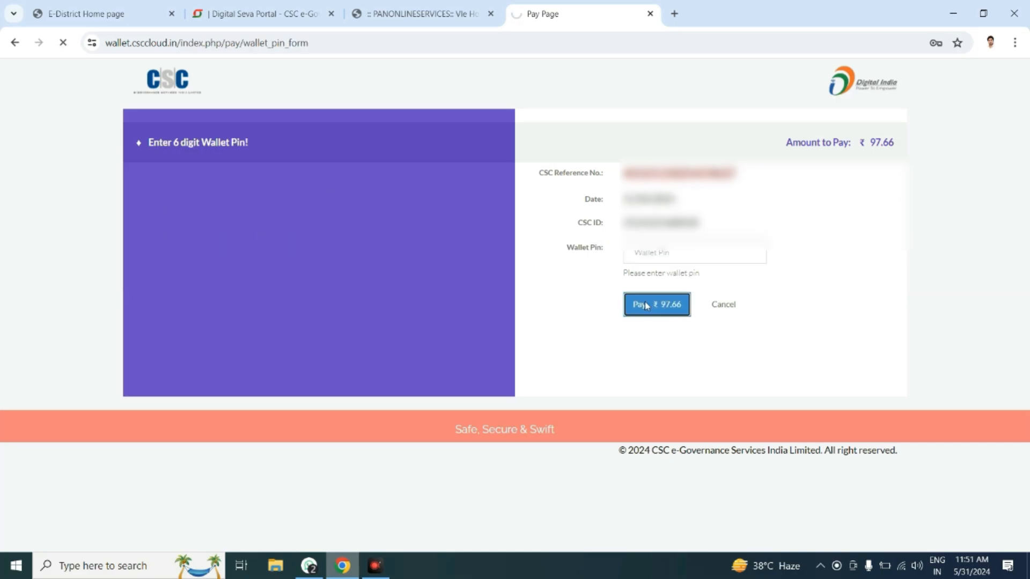
click(646, 303)
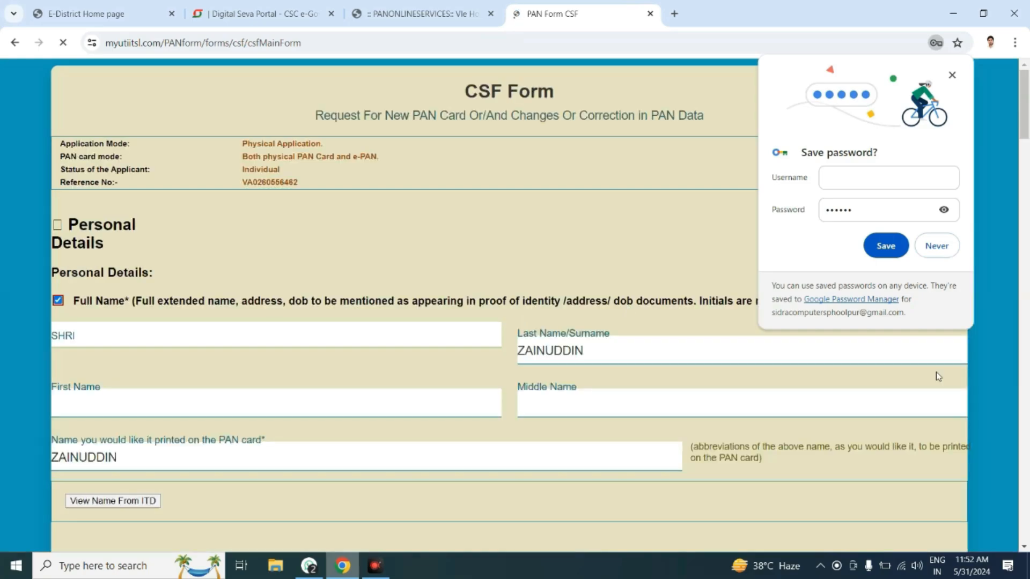
Step: Decline saving the wallet password, enter the village name, and begin the road/post office line
click(939, 247)
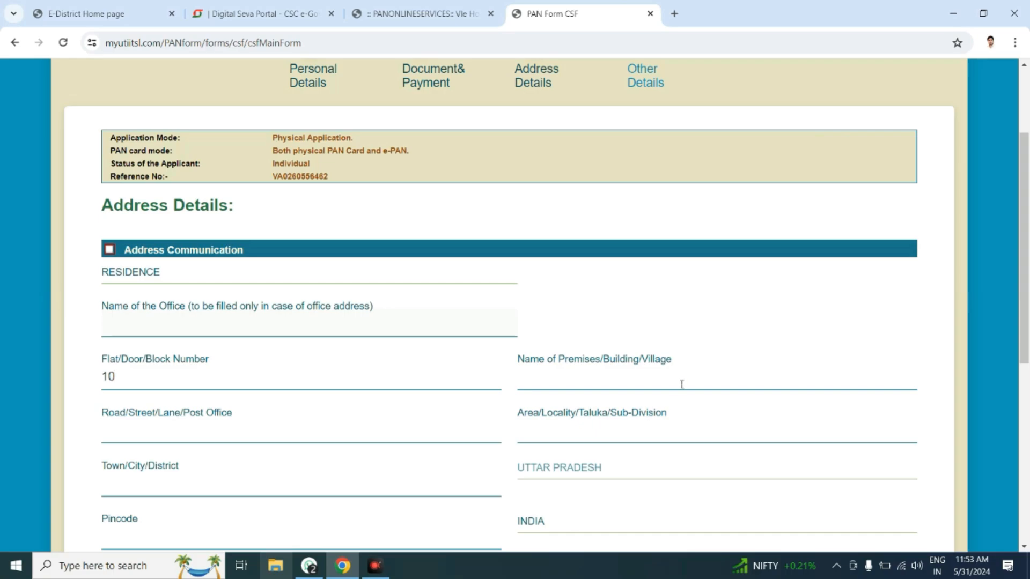
click(682, 384)
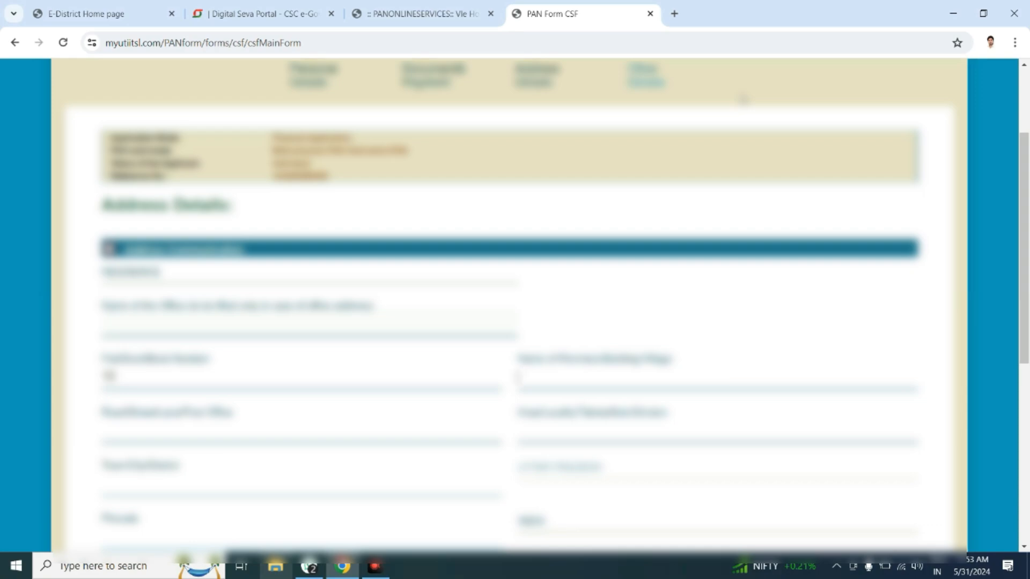
key(BackSpace)
key(BackSpace)
key(BackSpace)
key(BackSpace)
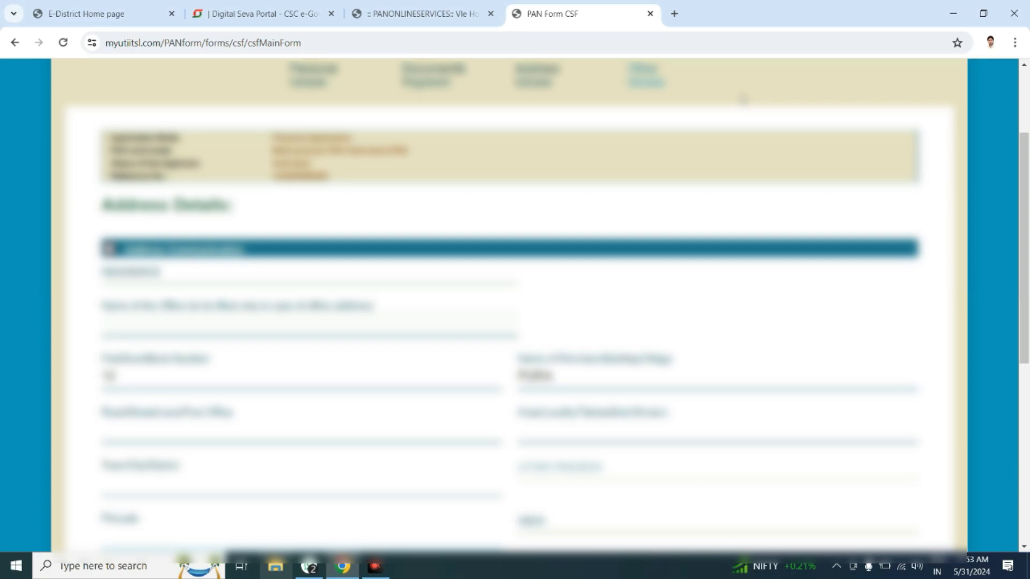
key(BackSpace)
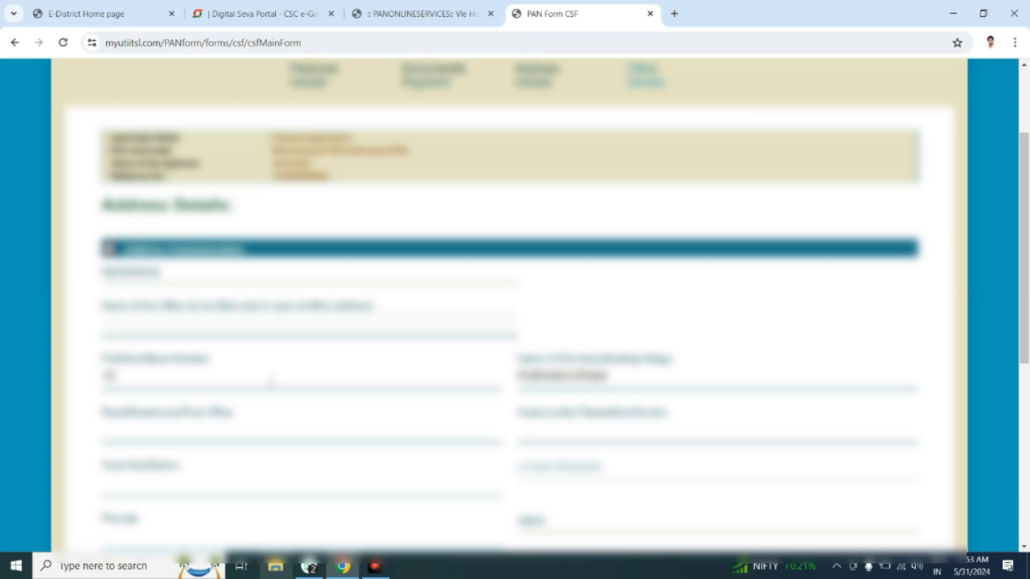
click(198, 422)
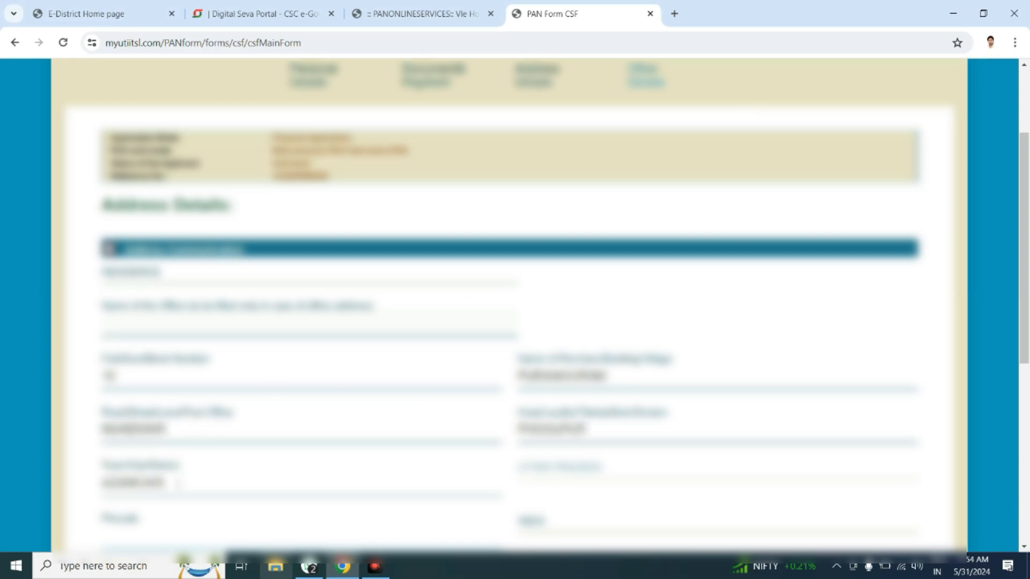
text(H)
Step: Enter the address pincode in the Pincode field
scroll(561, 527, down, 2)
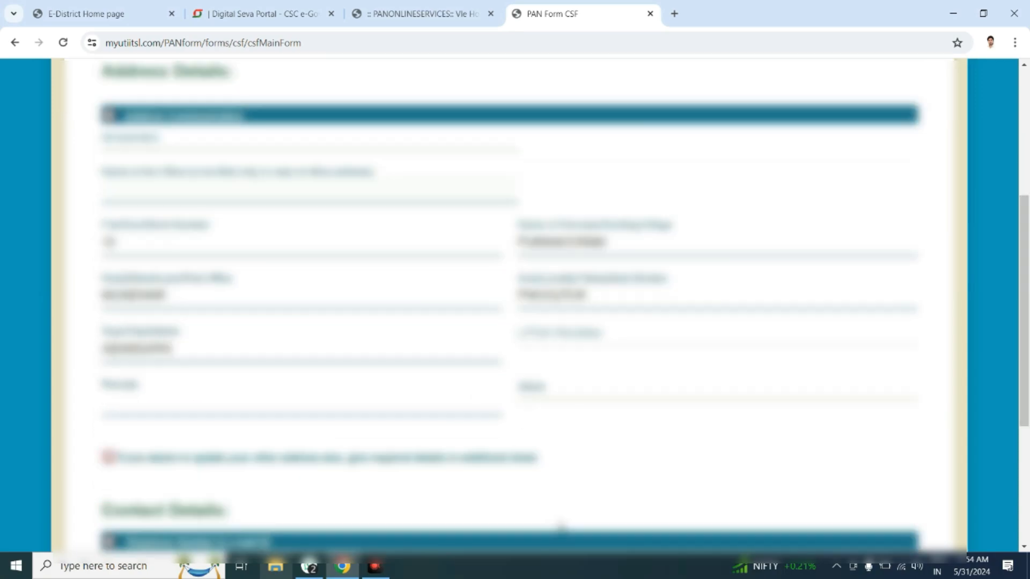
scroll(561, 527, down, 2)
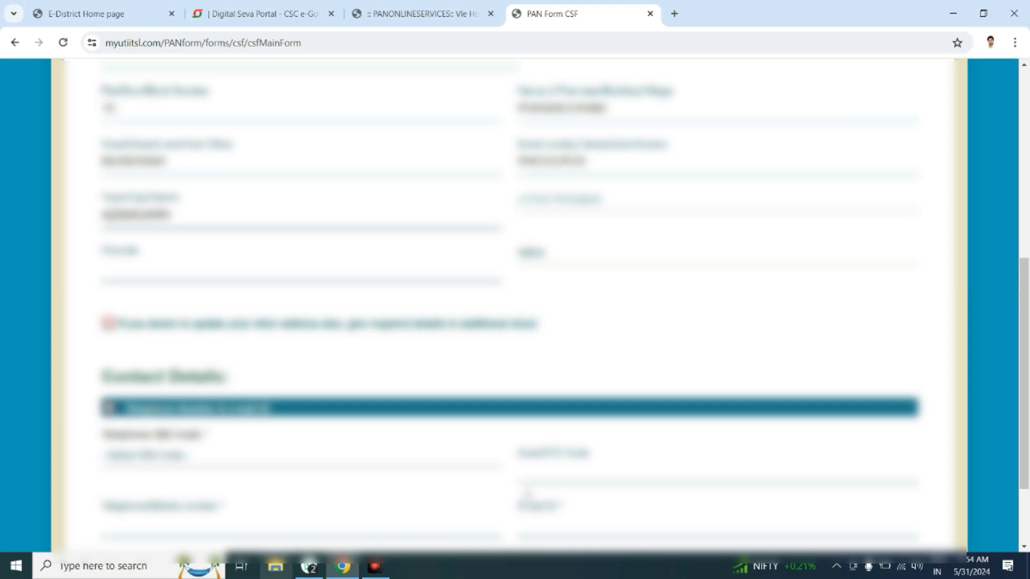
click(178, 272)
text(271202)
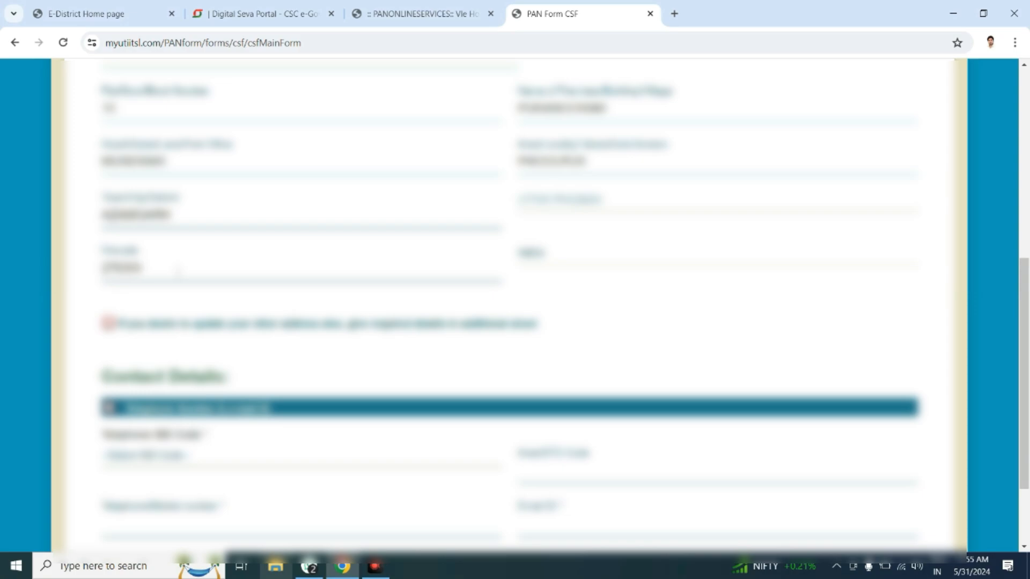
Step: Type the applicant's e-mail address into the Email ID field
scroll(509, 306, down, 2)
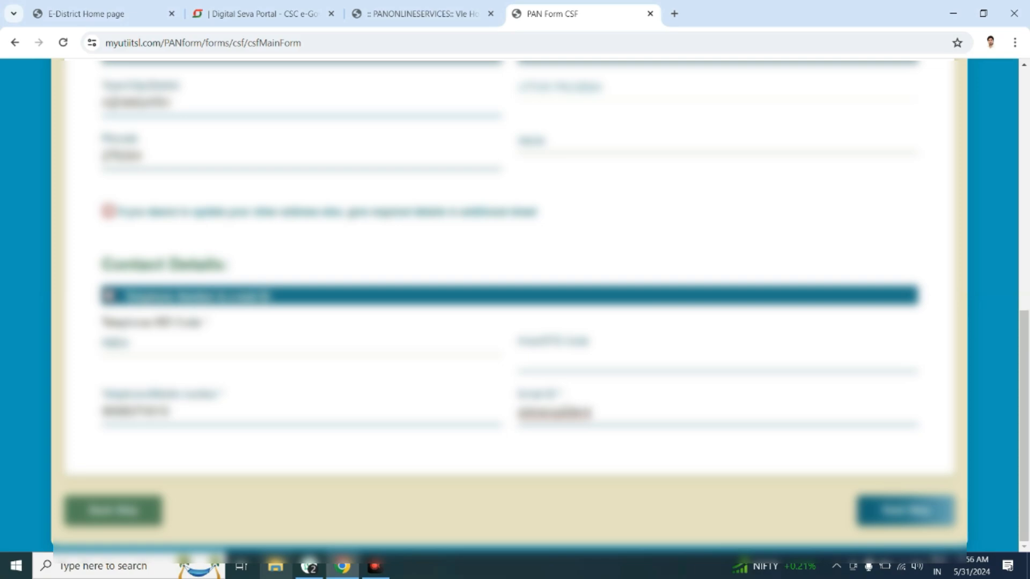
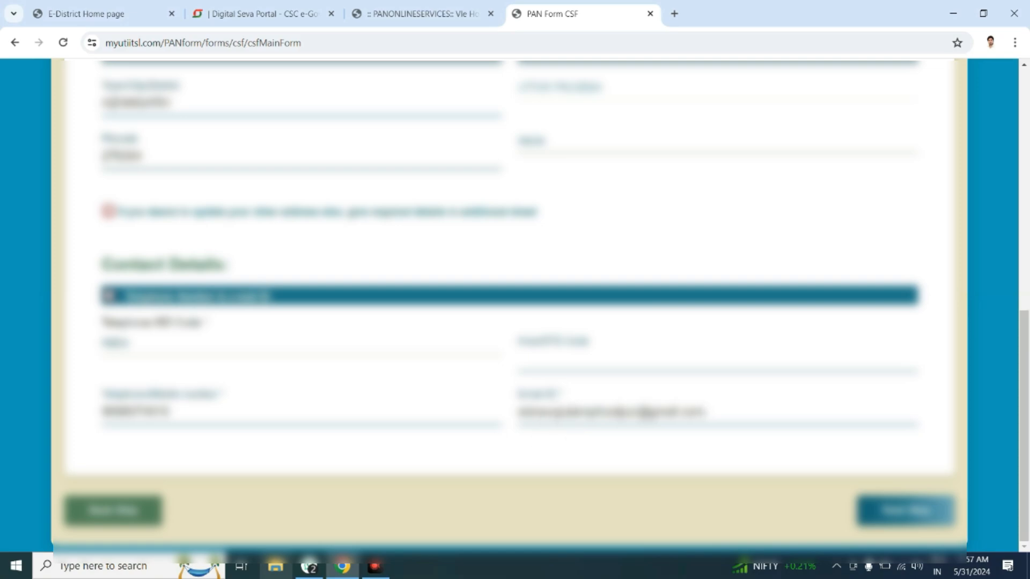
Step: Move to the final step, pick the enclosed-documents count, and enter the verification place
click(913, 512)
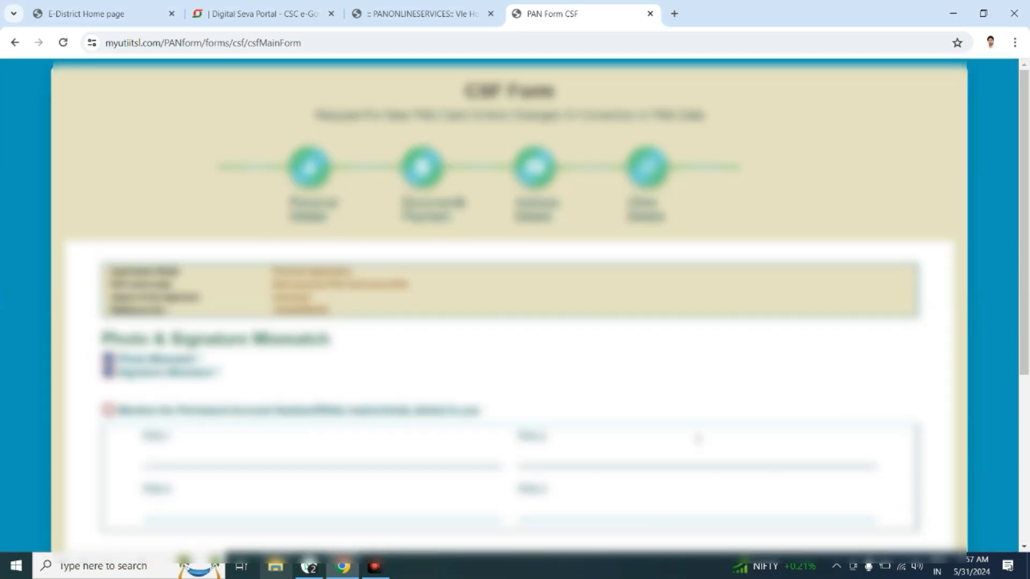
scroll(617, 397, down, 3)
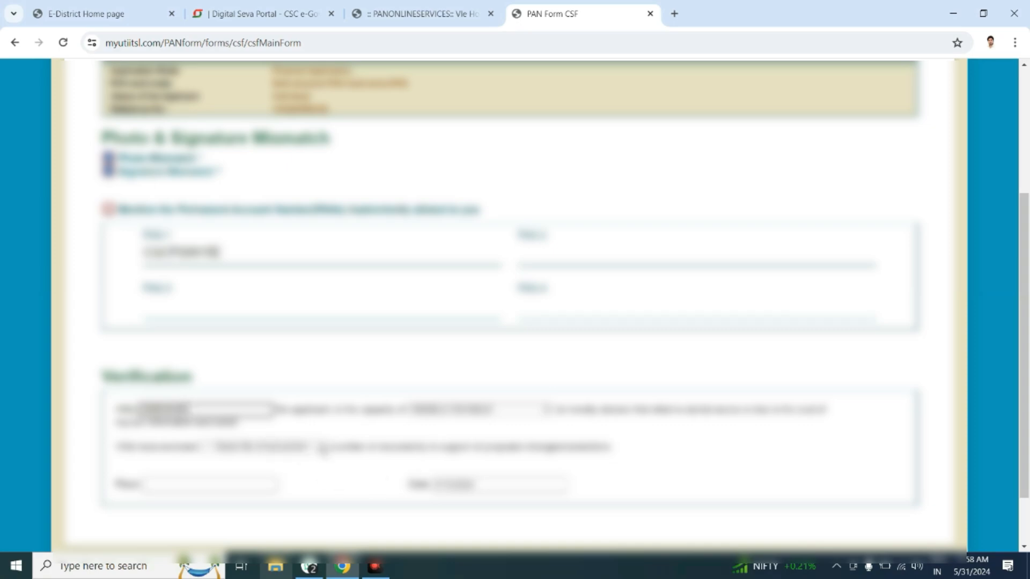
click(322, 448)
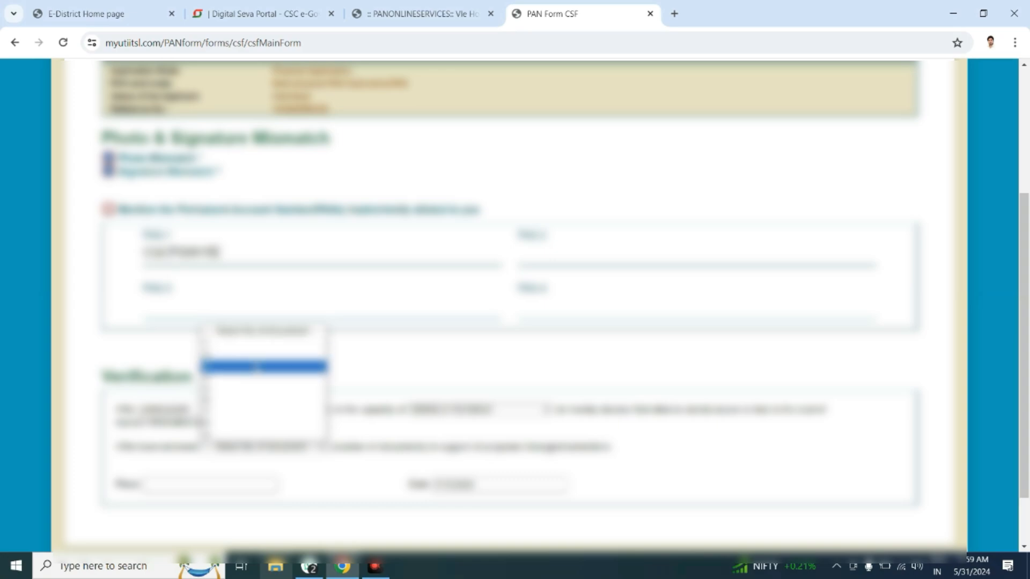
click(257, 367)
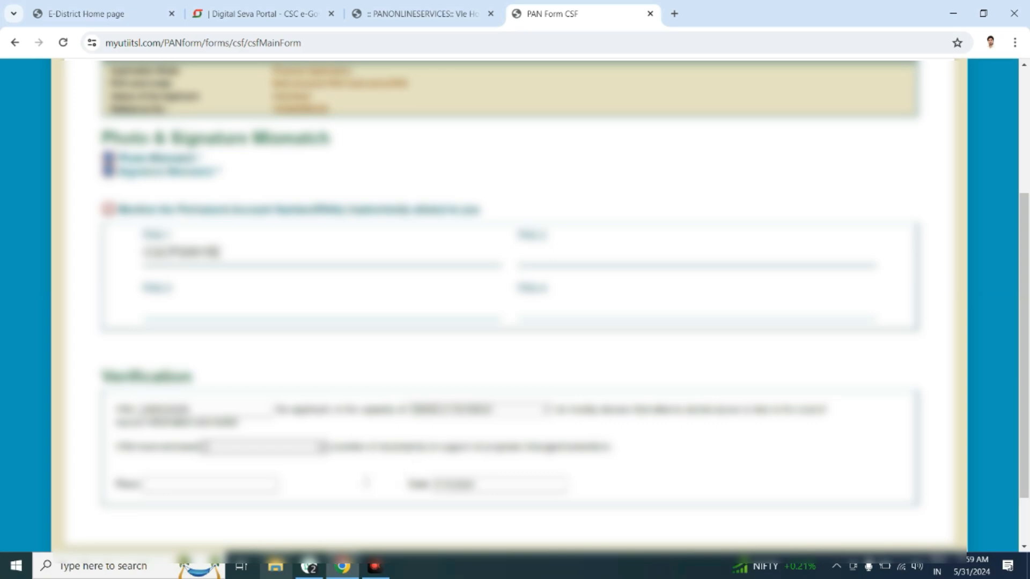
click(208, 480)
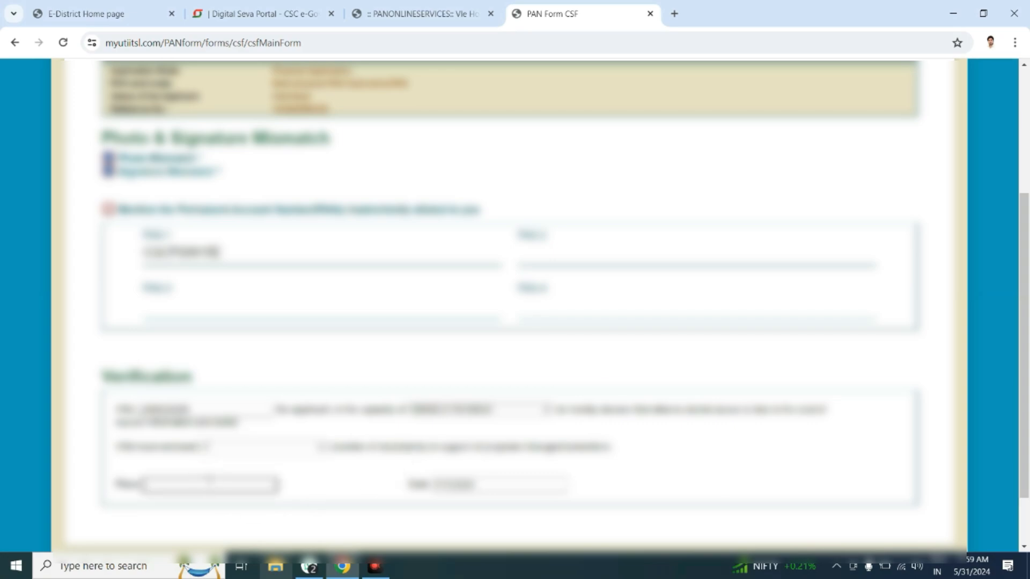
text(DELAKHPUR)
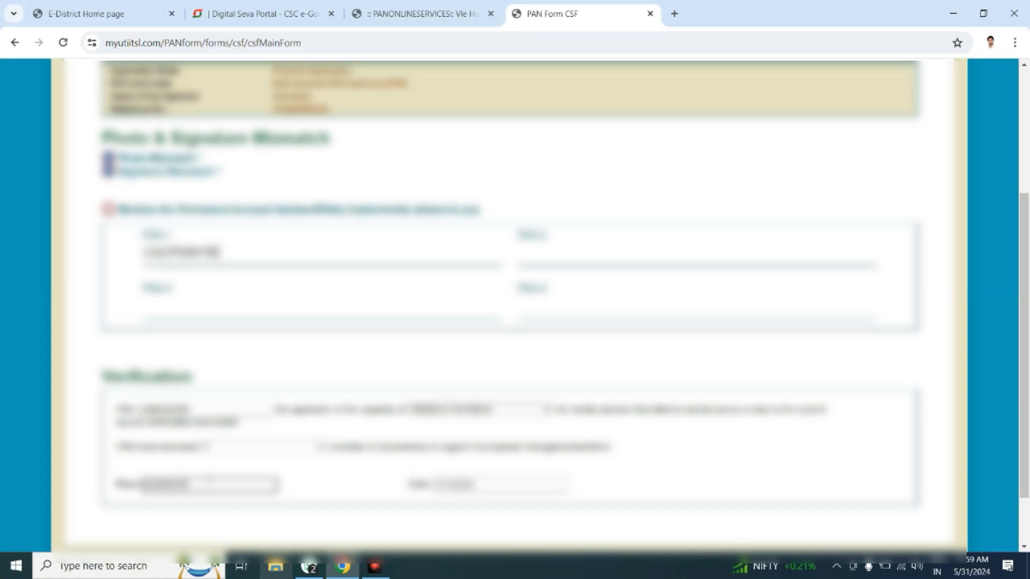
text(R)
scroll(197, 482, down, 2)
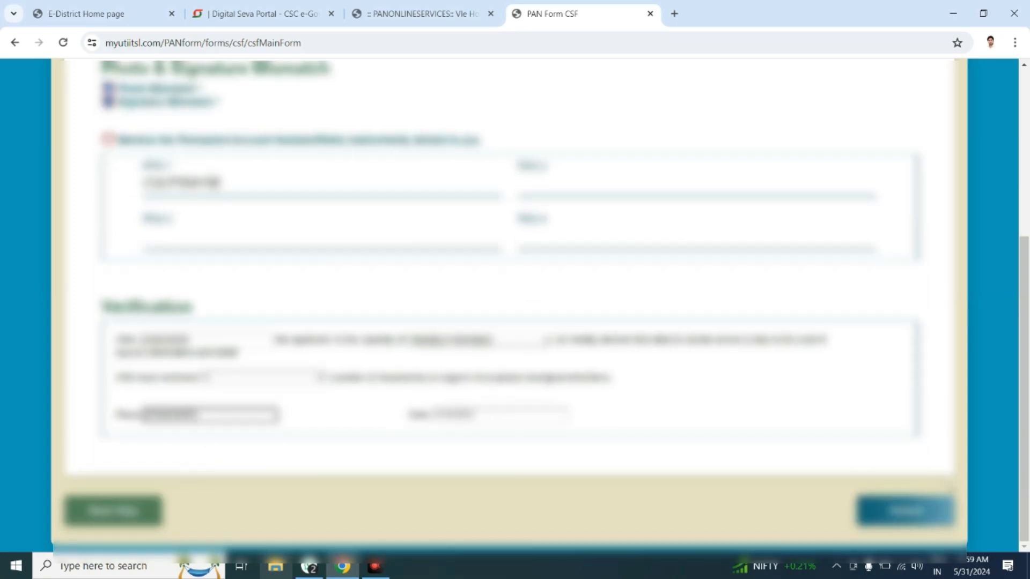
Step: Submit the Form CSF application and download its acknowledgement receipt with Download PDF Form
click(908, 513)
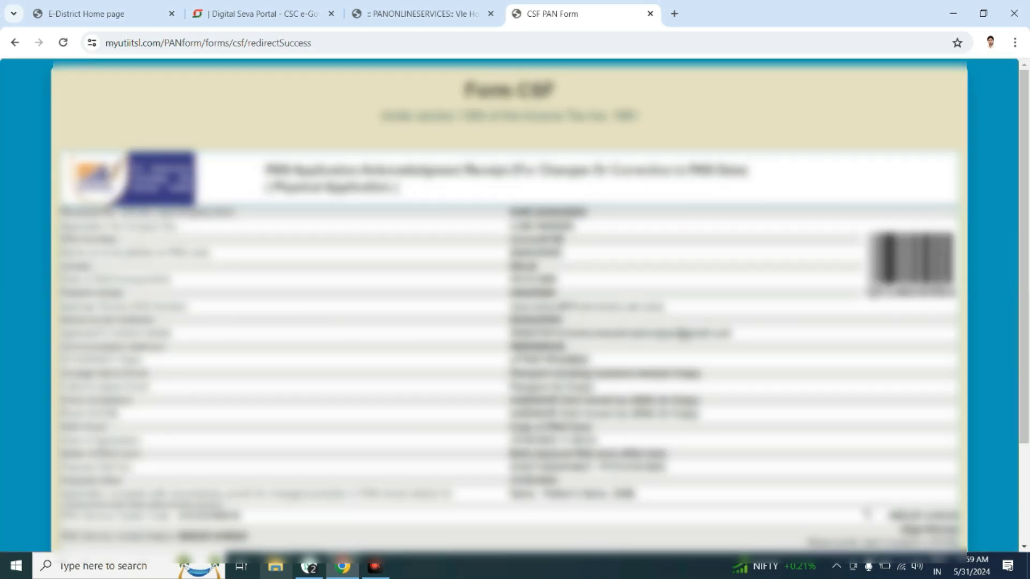
scroll(713, 462, down, 2)
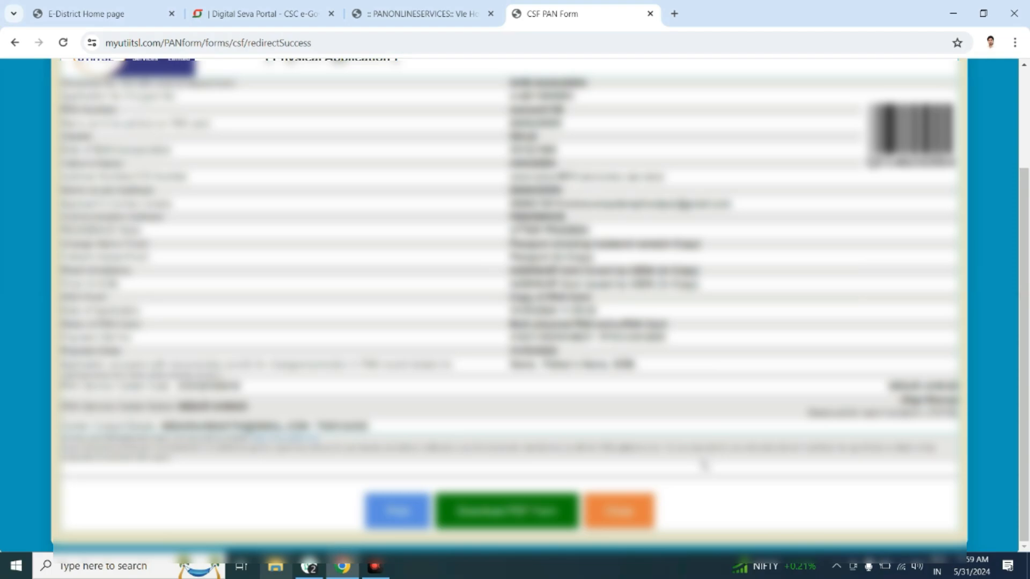
scroll(705, 464, up, 2)
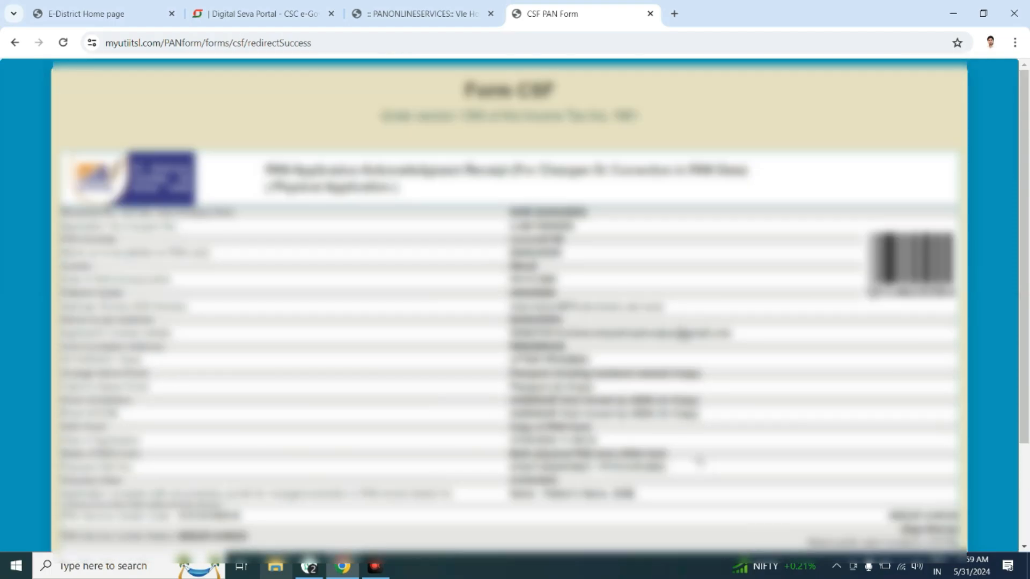
scroll(697, 460, down, 2)
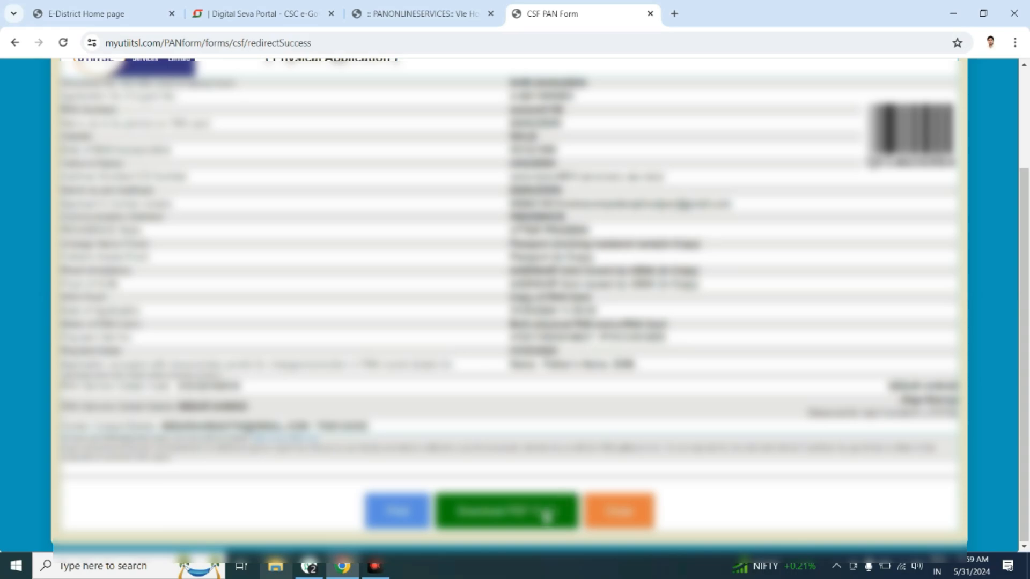
click(544, 514)
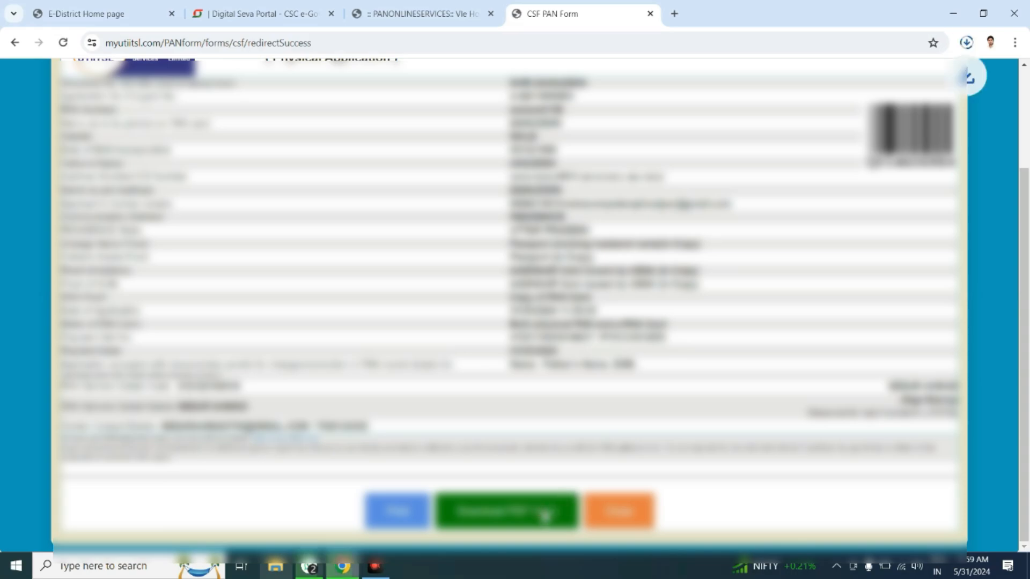